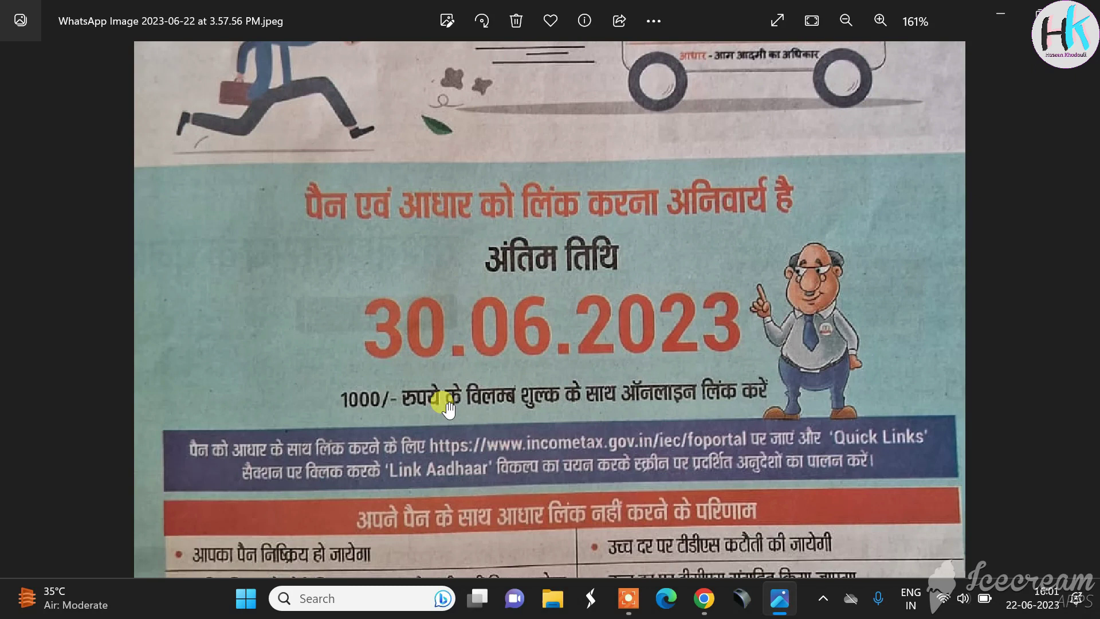
- Read the PAN–Aadhaar linking notice in the image and switch to the Income Tax e-Filing portal in Chrome
scroll(483, 344, up, 1)
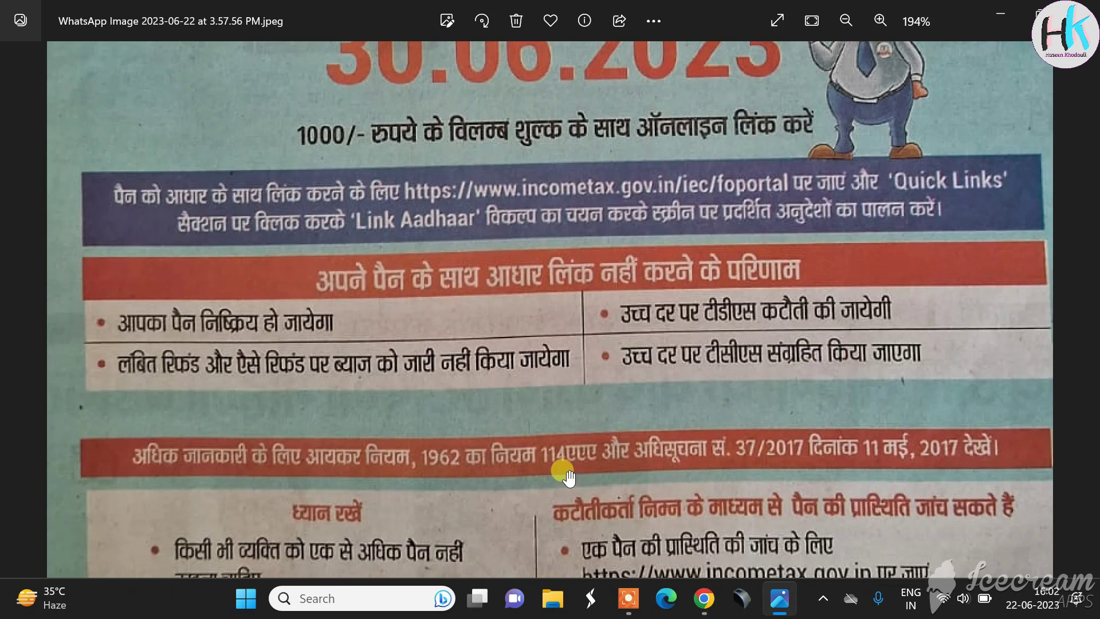
drag(566, 473, 559, 309)
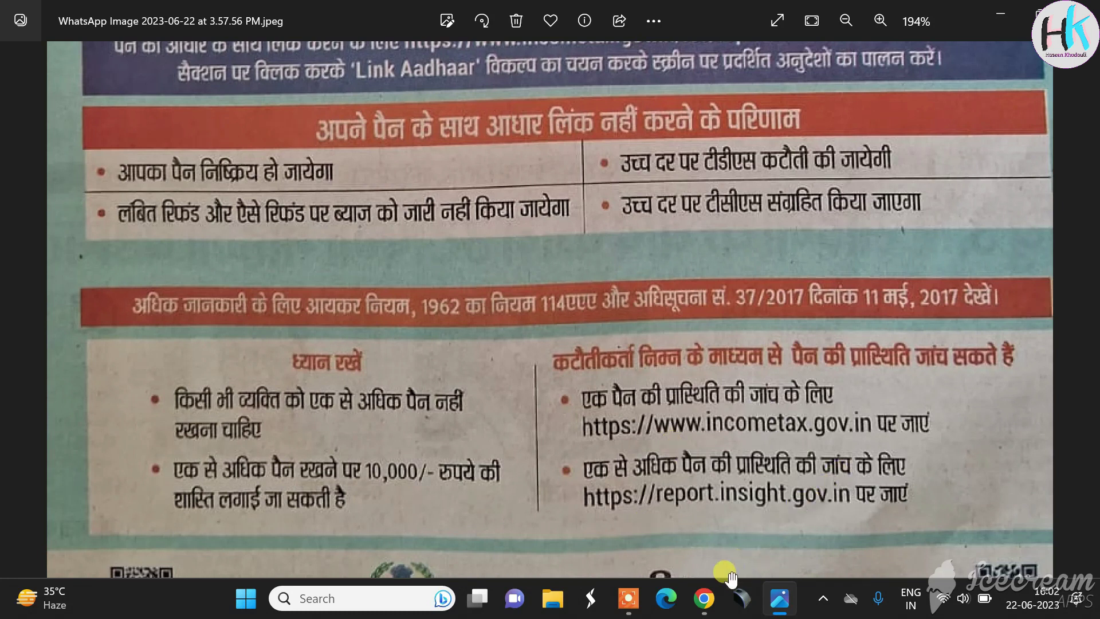
click(695, 599)
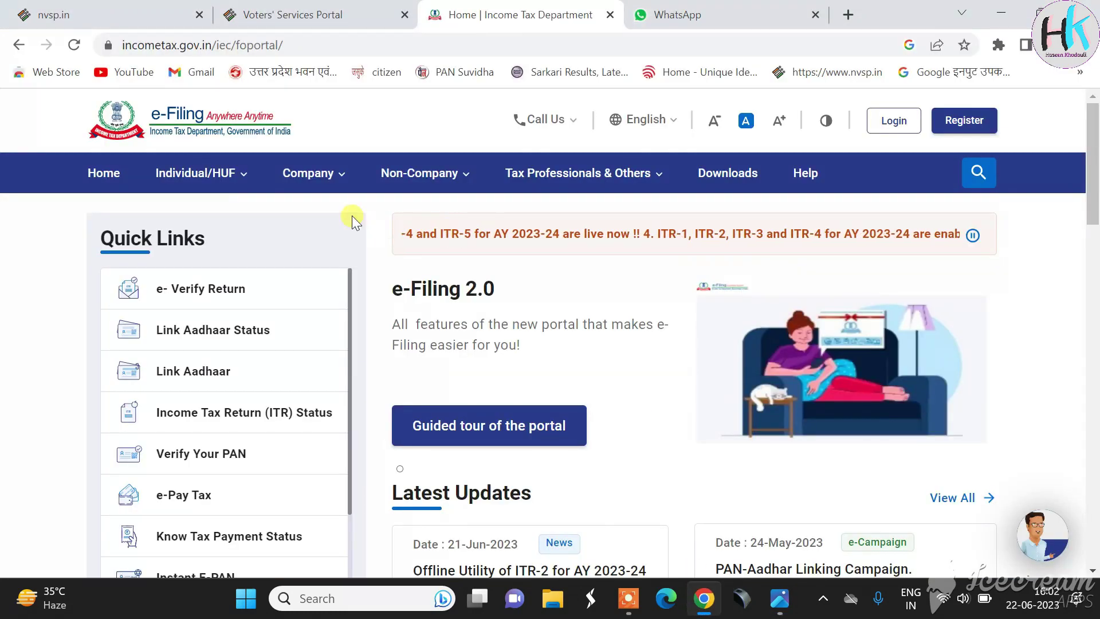
- Check the Link Aadhaar Status using the PAN and Aadhaar number, and open the Link Aadhaar form from the result
mouse_move(305, 188)
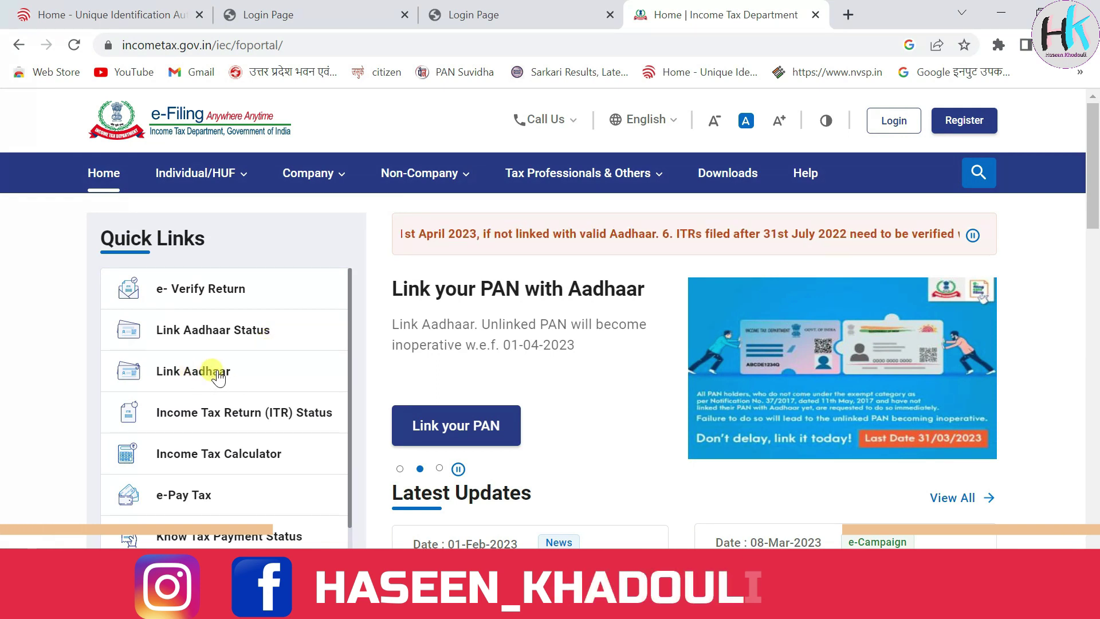
click(220, 338)
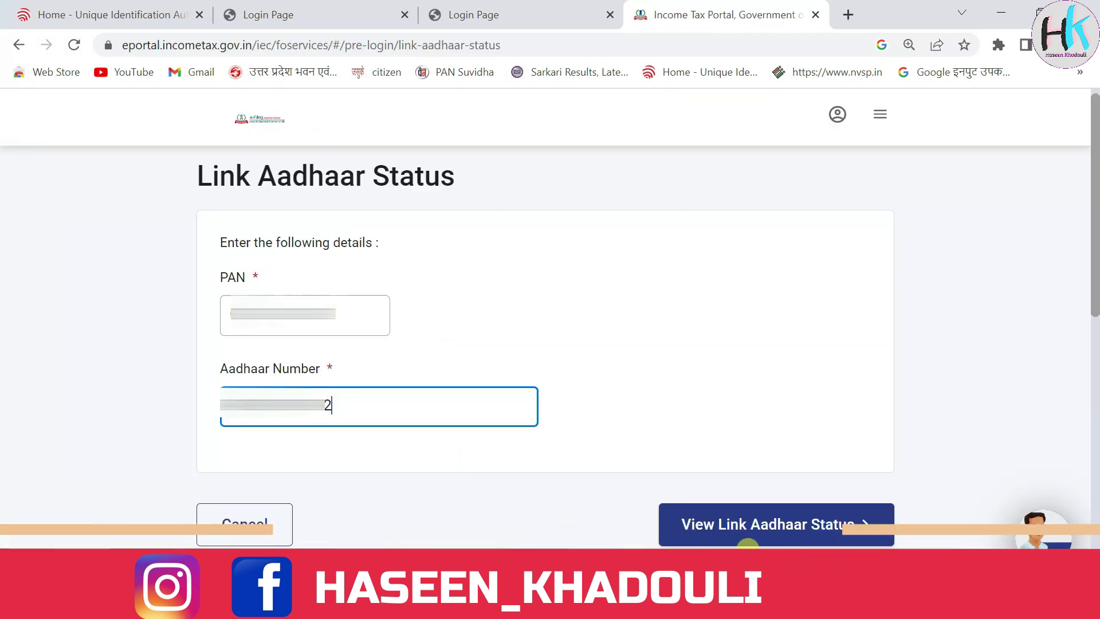
click(805, 528)
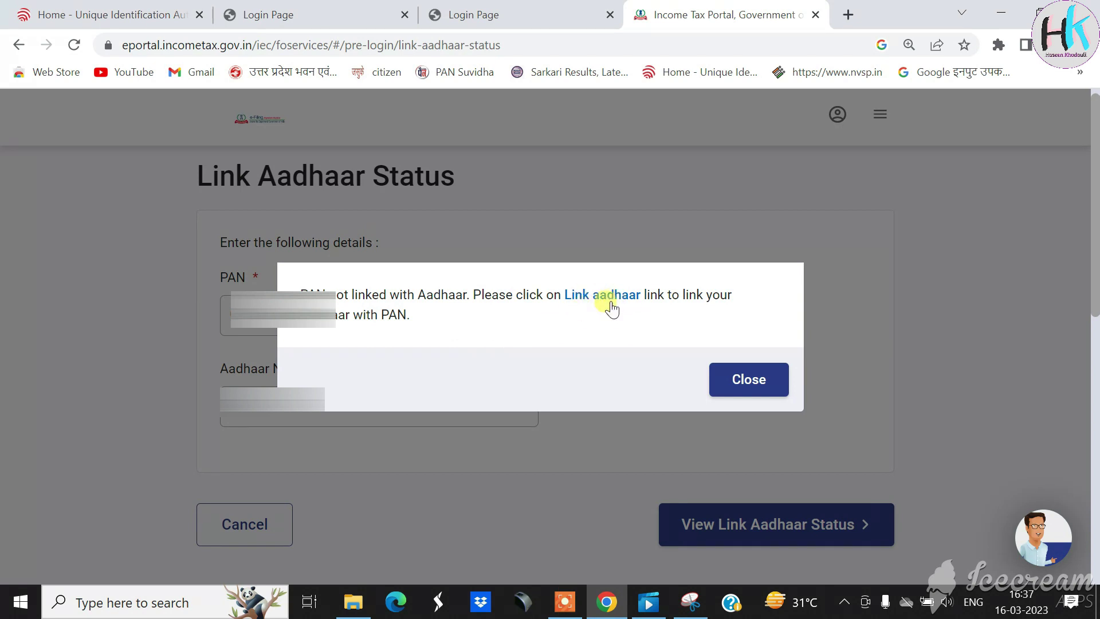
click(607, 294)
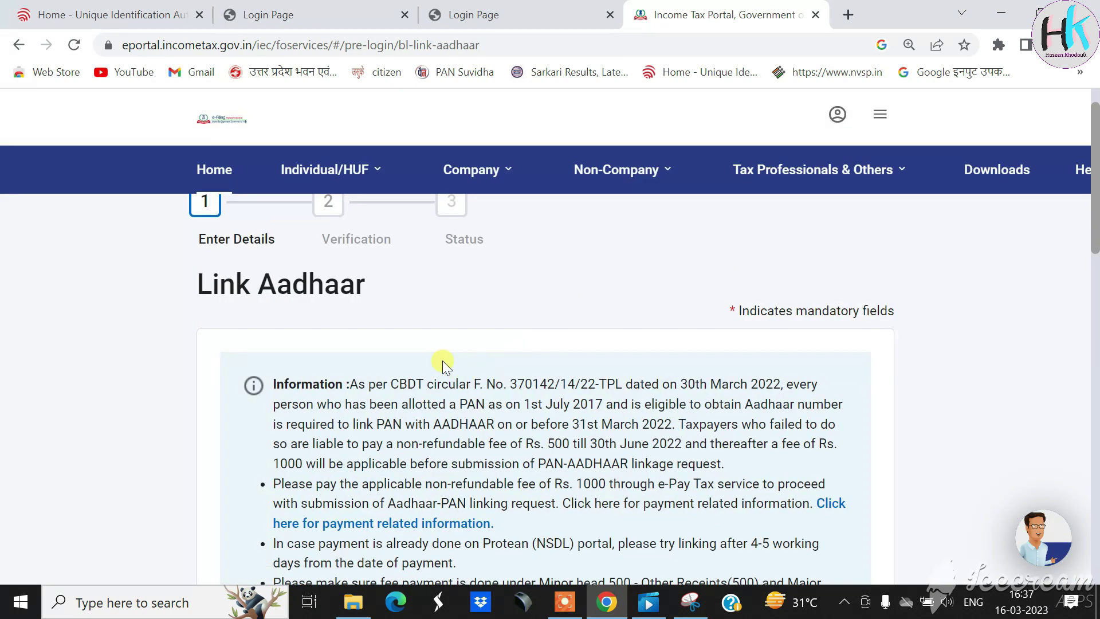
- Review the fee and exemption information on the Link Aadhaar page, and proceed through its PAN and Aadhaar number form to e-Pay Tax
scroll(443, 361, up, 1)
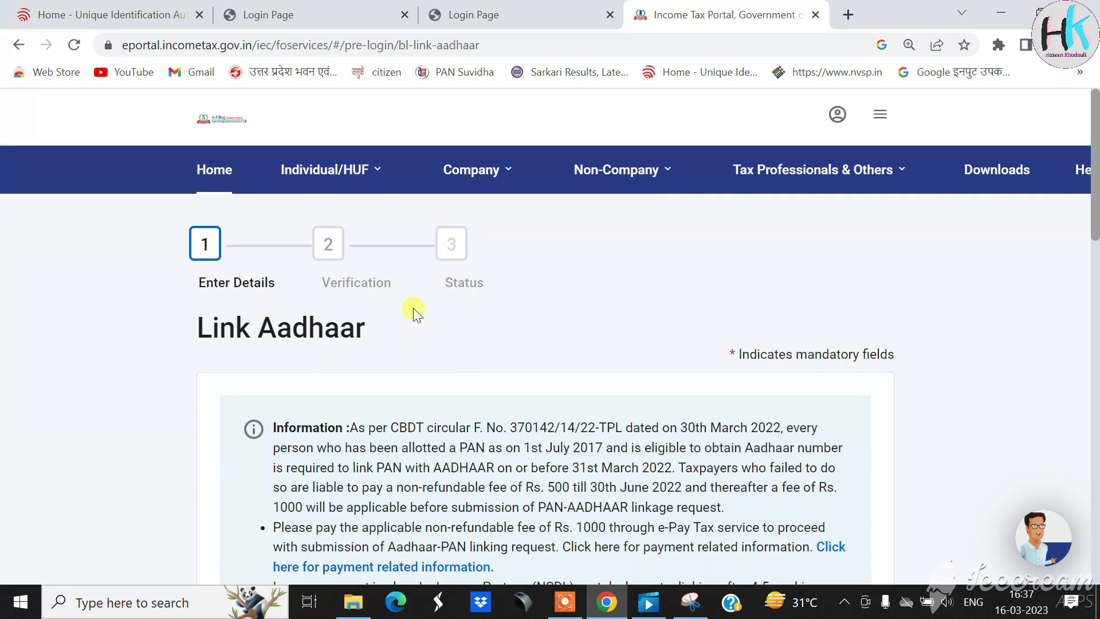
scroll(419, 312, down, 5)
scroll(854, 207, up, 3)
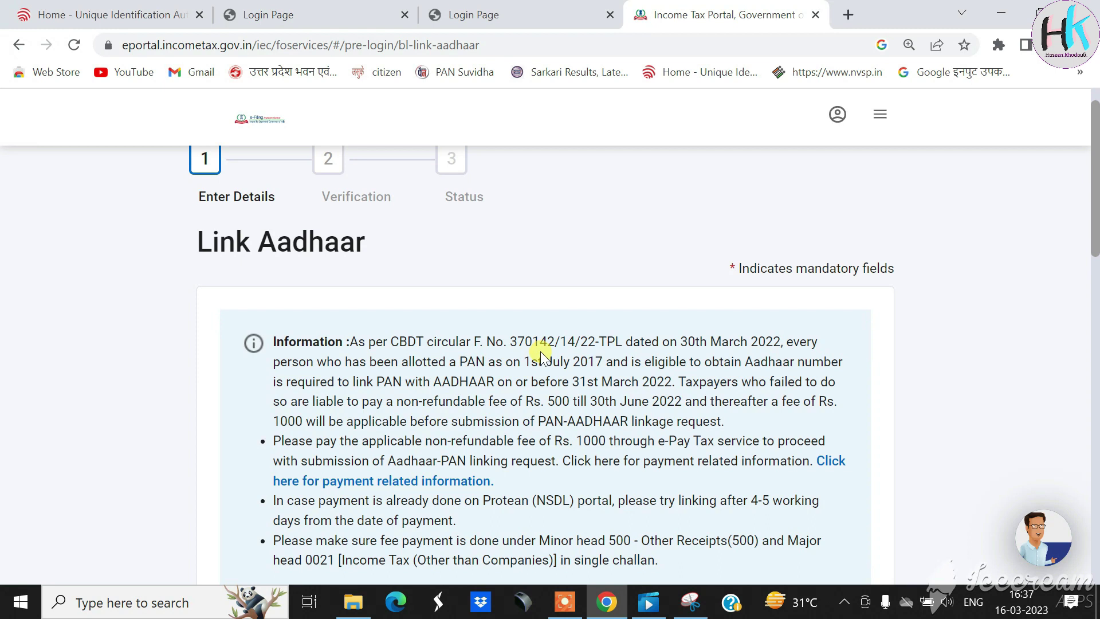
scroll(541, 352, down, 2)
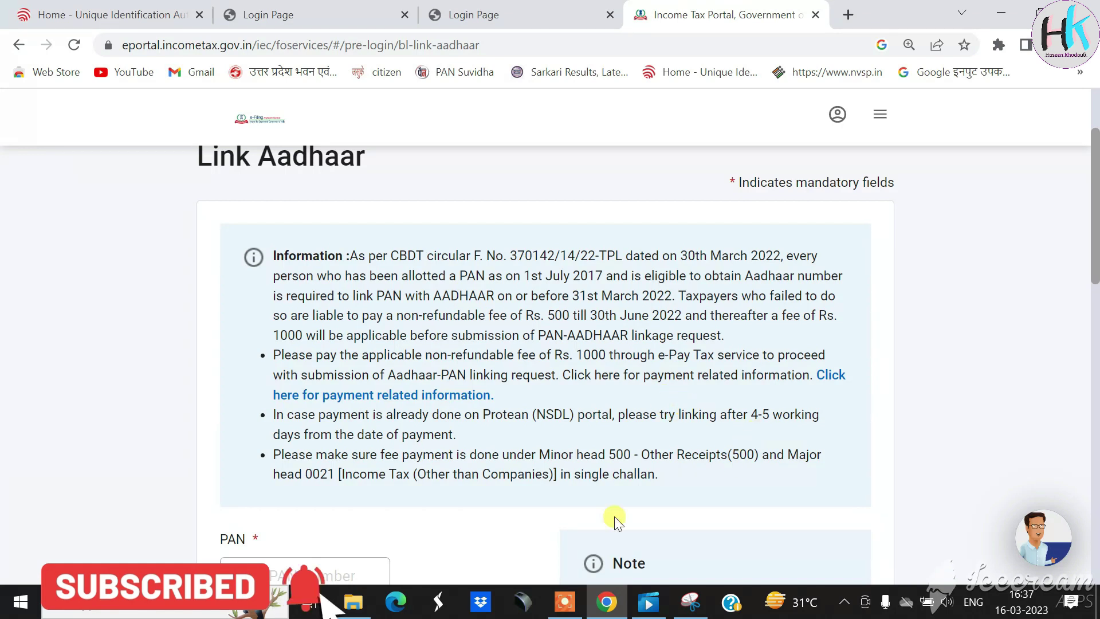
scroll(771, 310, down, 3)
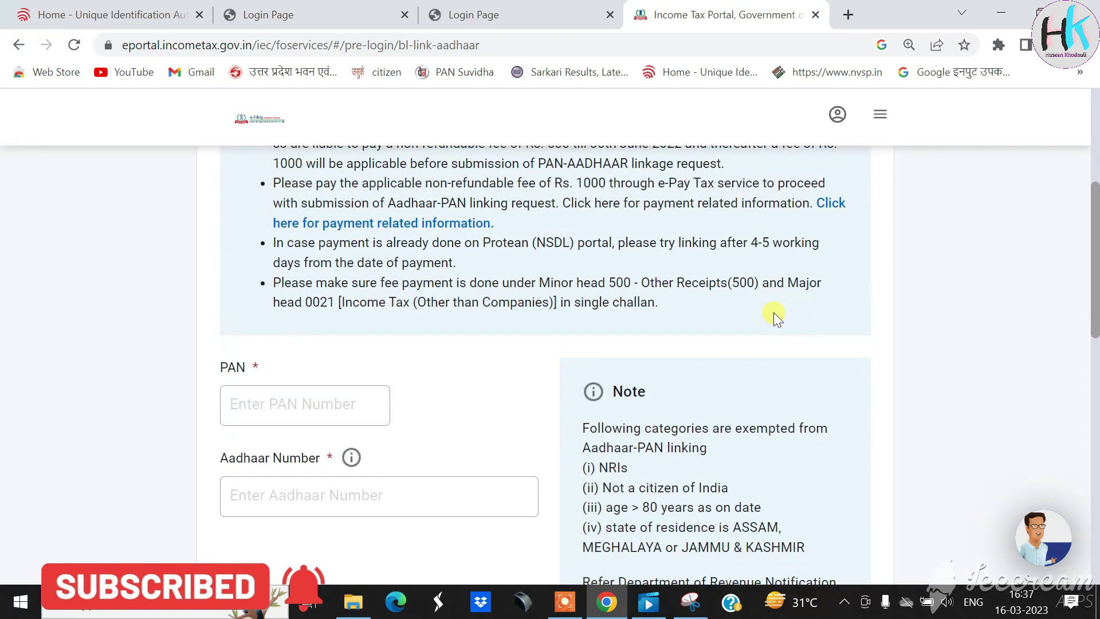
scroll(774, 311, down, 2)
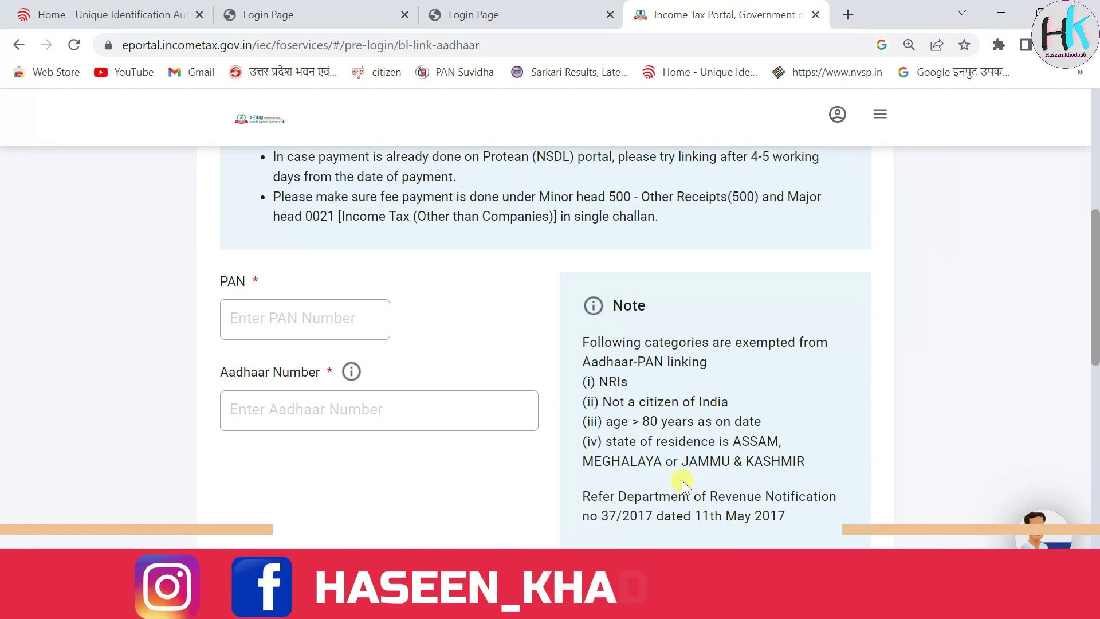
click(320, 321)
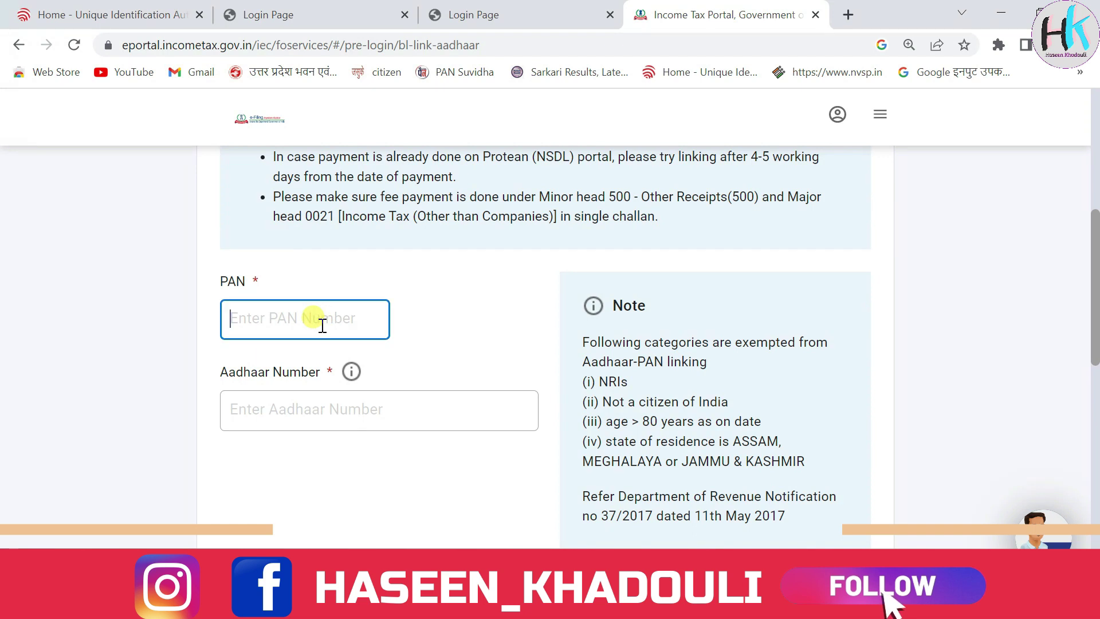
scroll(338, 353, down, 1)
scroll(344, 339, down, 1)
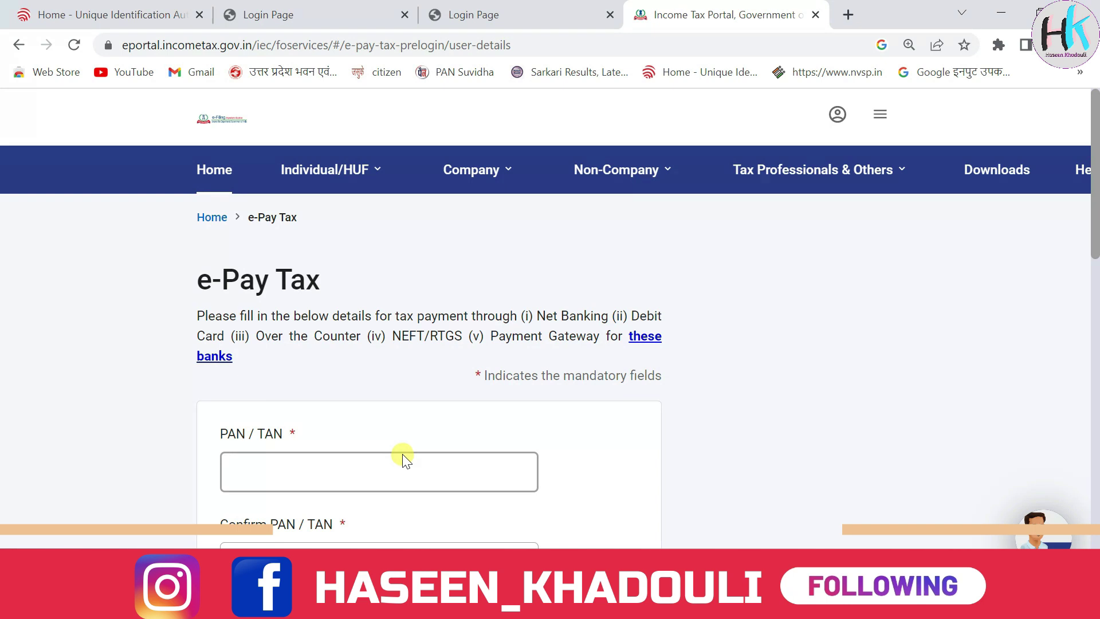
- Fill in the PAN / TAN, its confirmation and the mobile number for e-Pay Tax, and continue to OTP verification
scroll(408, 456, down, 2)
click(322, 393)
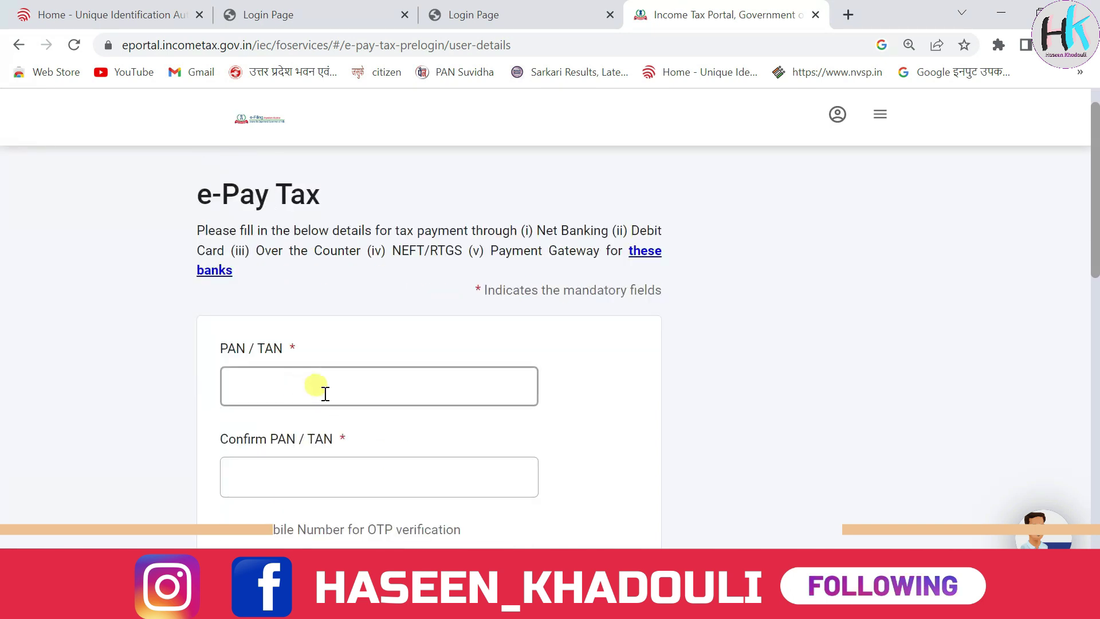
scroll(341, 424, down, 3)
click(352, 305)
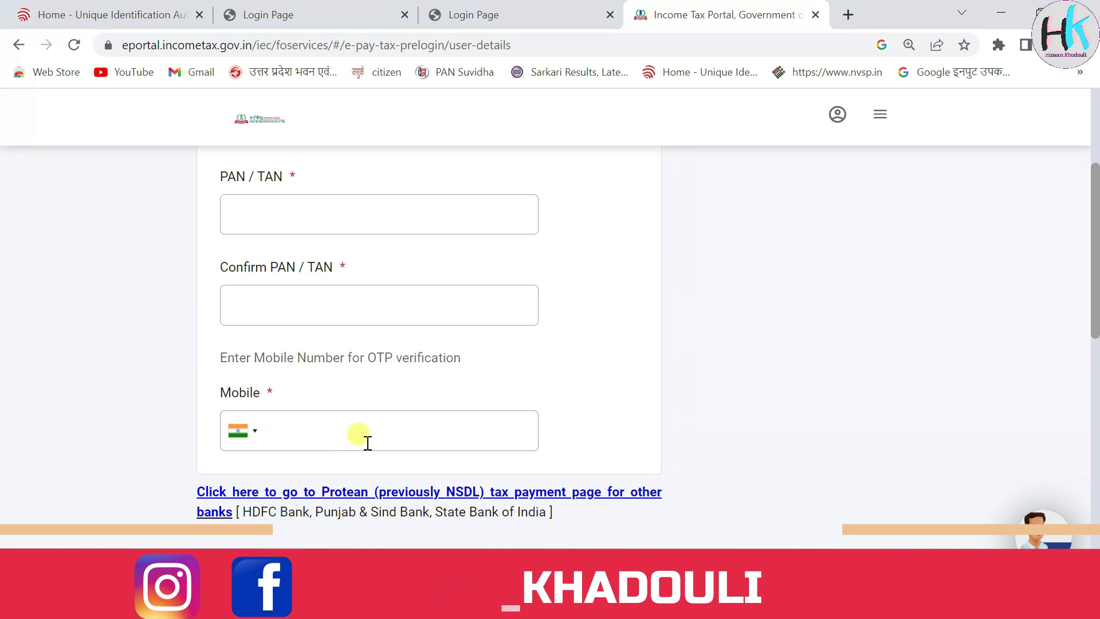
scroll(373, 436, down, 2)
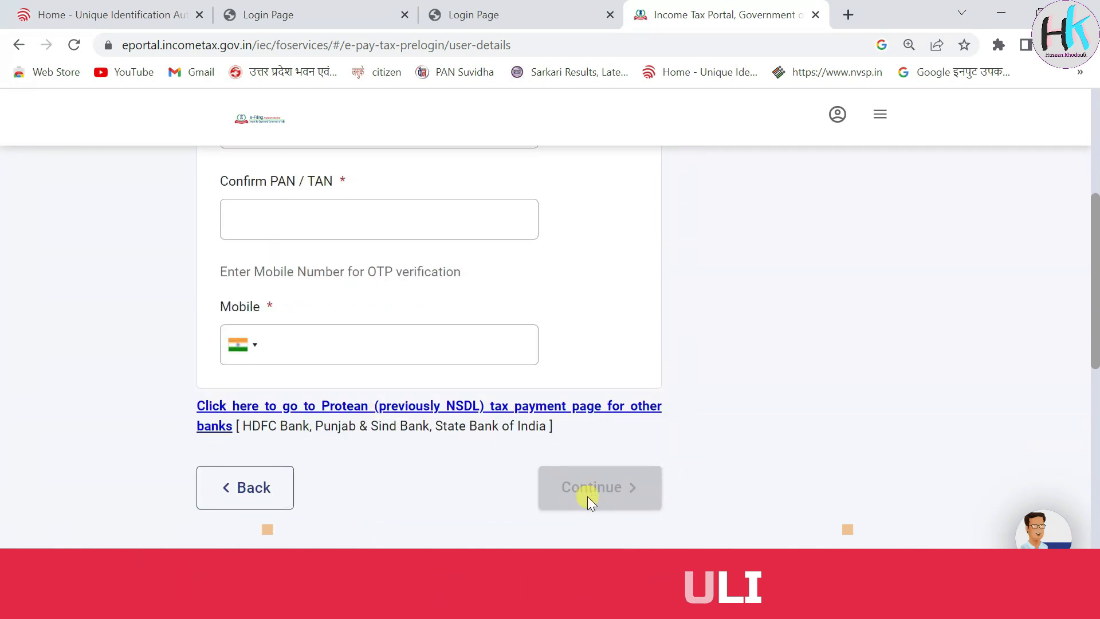
scroll(585, 496, up, 2)
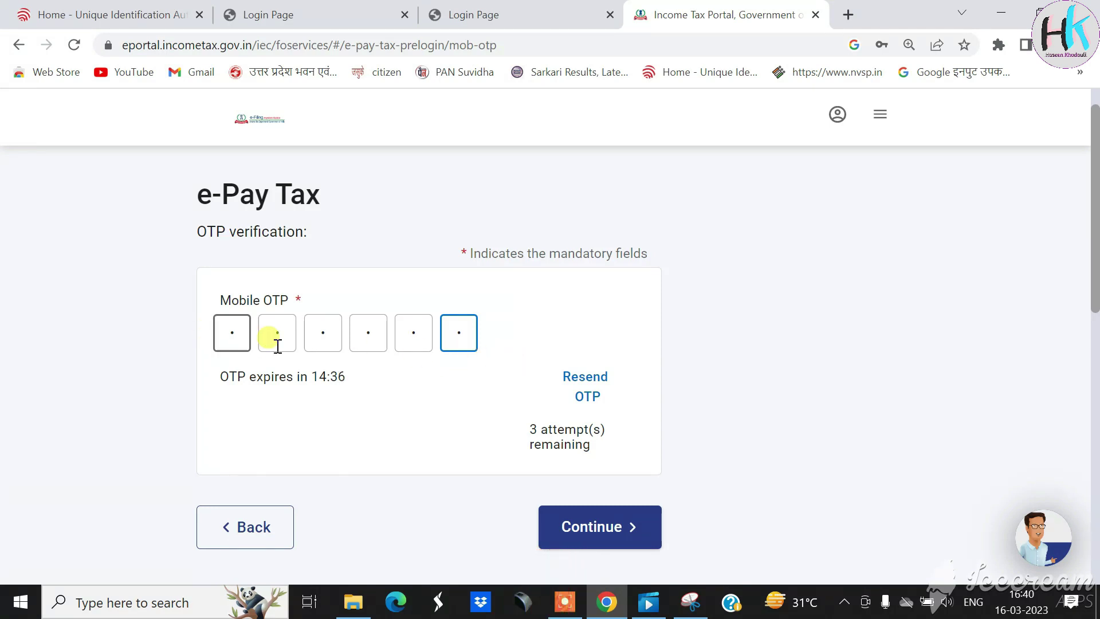
- Submit the mobile OTP for verification and proceed to a new Income Tax payment
click(595, 524)
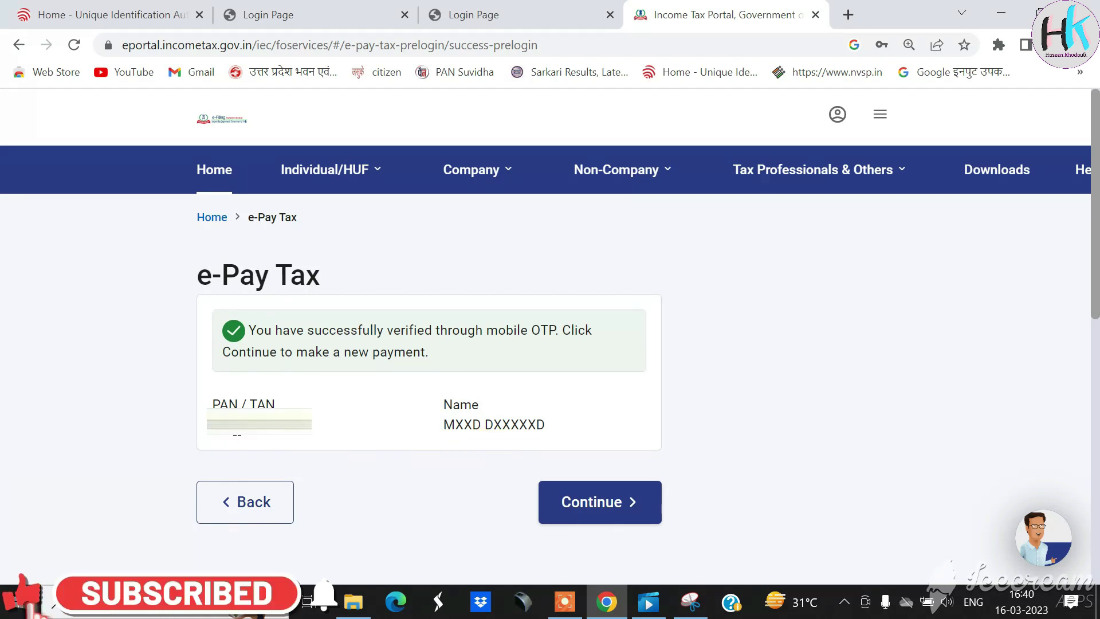
click(596, 503)
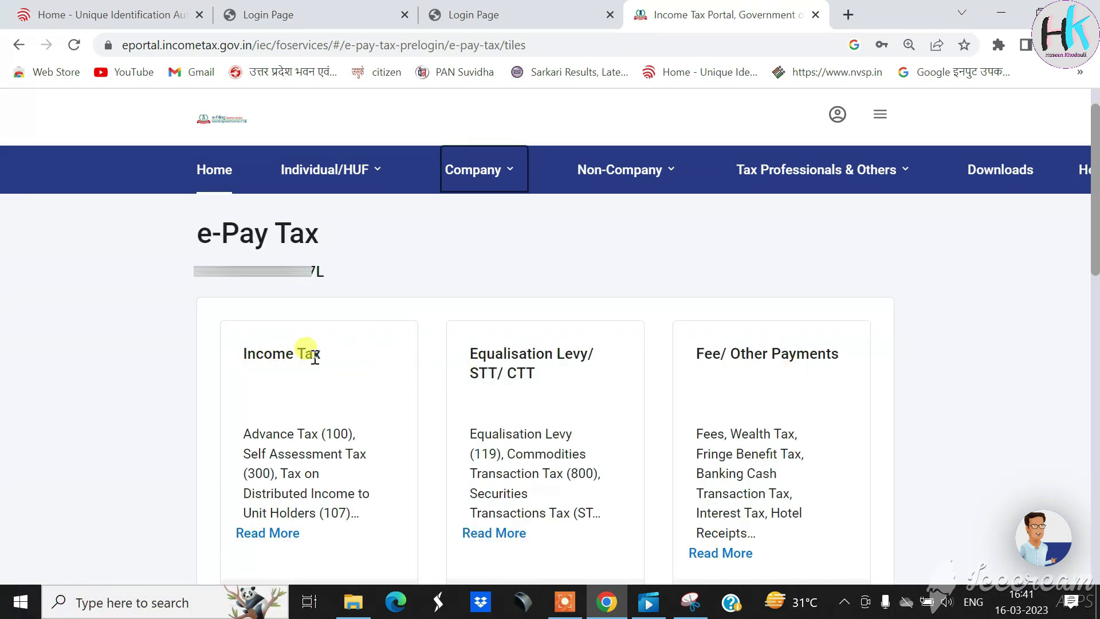
scroll(329, 516, down, 2)
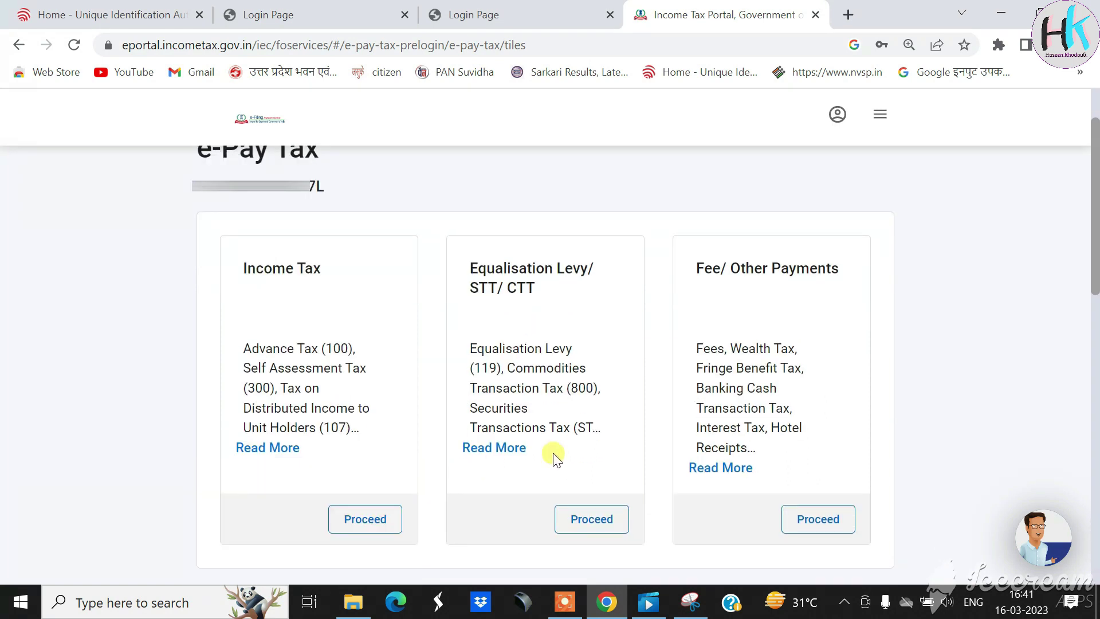
- Set the assessment year to 2023-24 and the type of payment to Other Receipts (500), and submit the applicable tax details
click(375, 379)
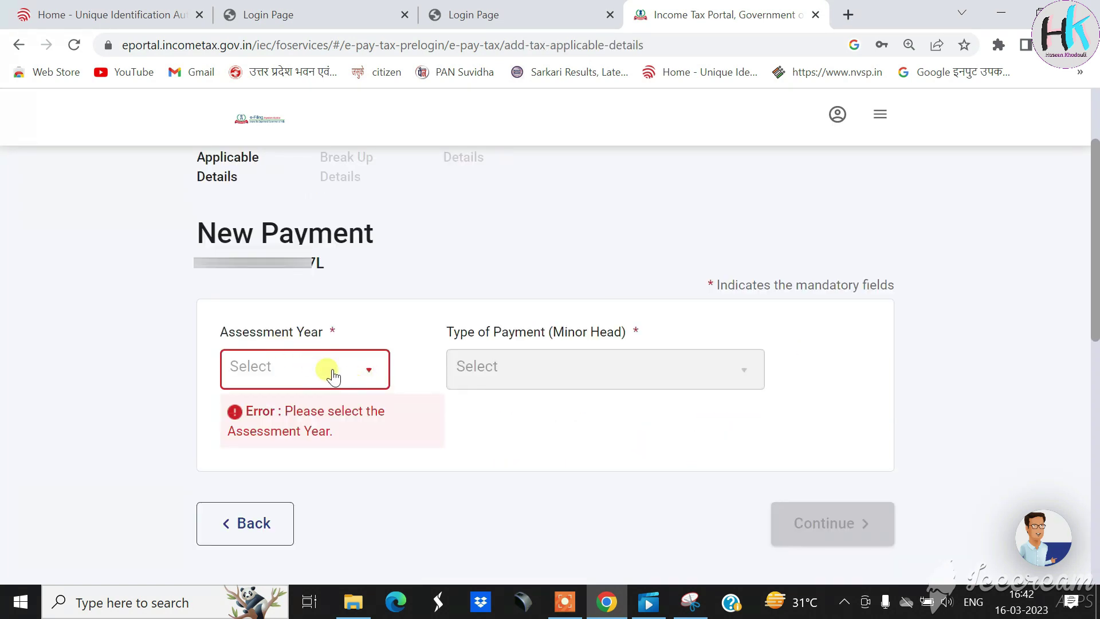
click(348, 387)
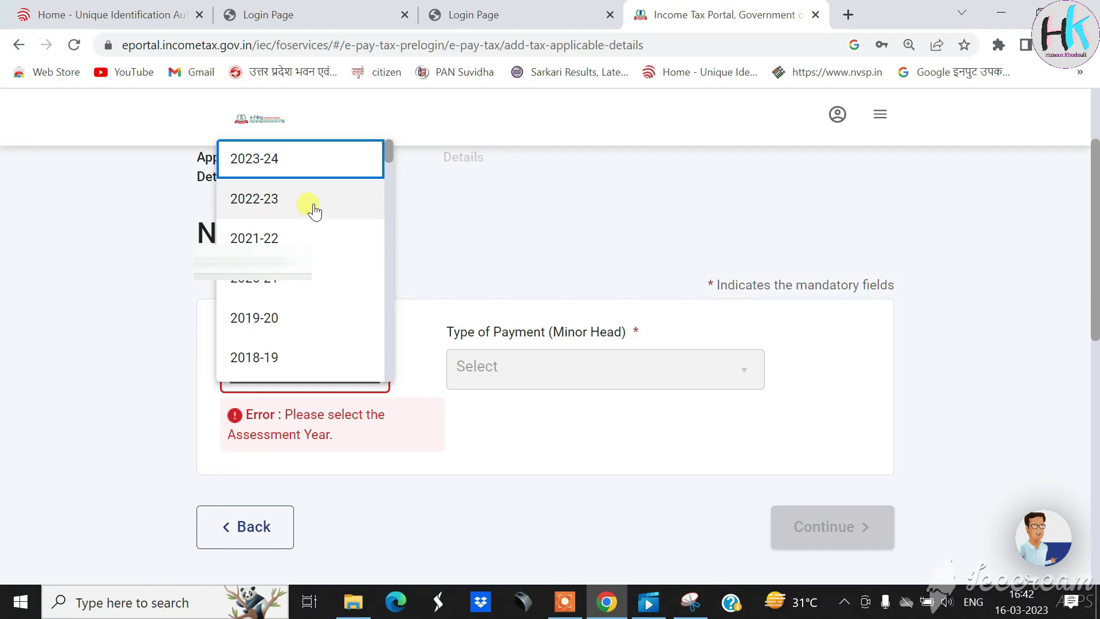
click(316, 166)
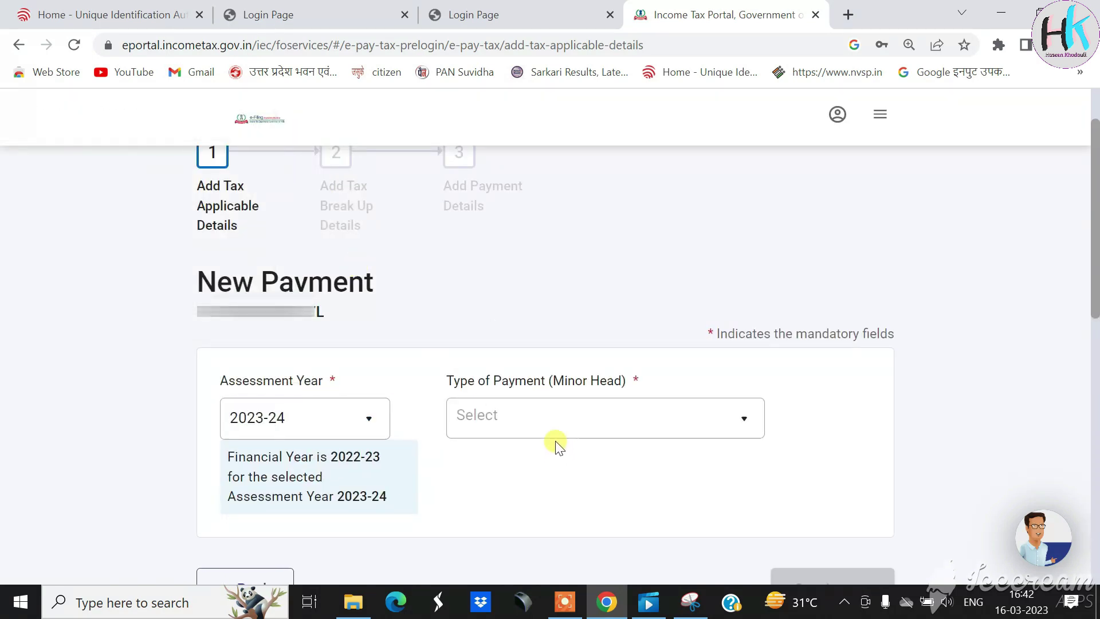
click(644, 420)
scroll(628, 344, down, 1)
scroll(570, 327, up, 1)
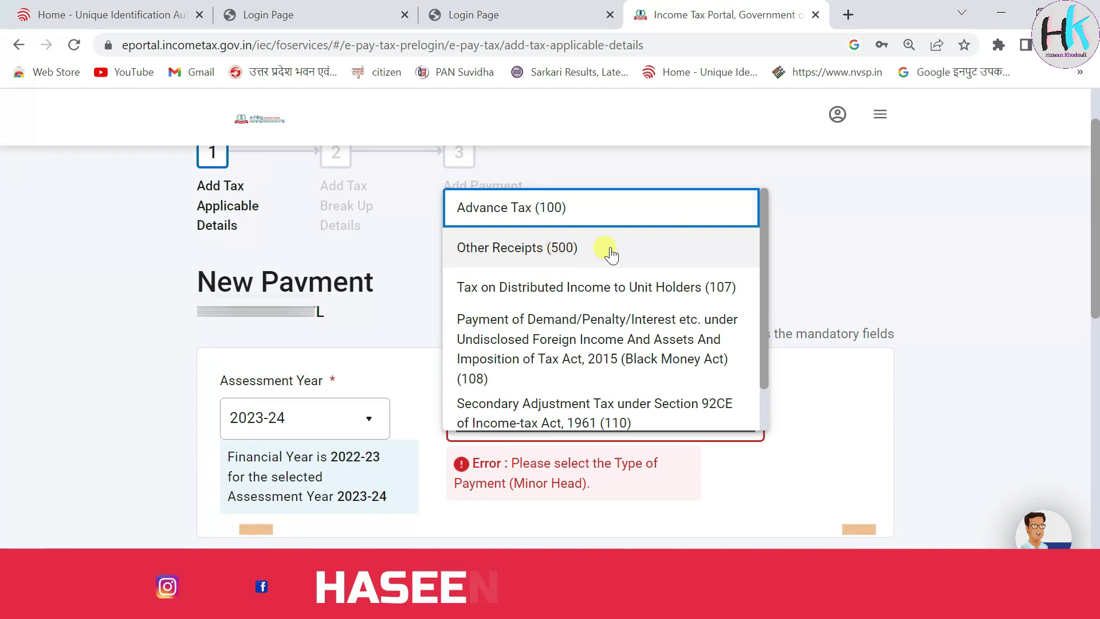
click(570, 252)
scroll(700, 343, down, 3)
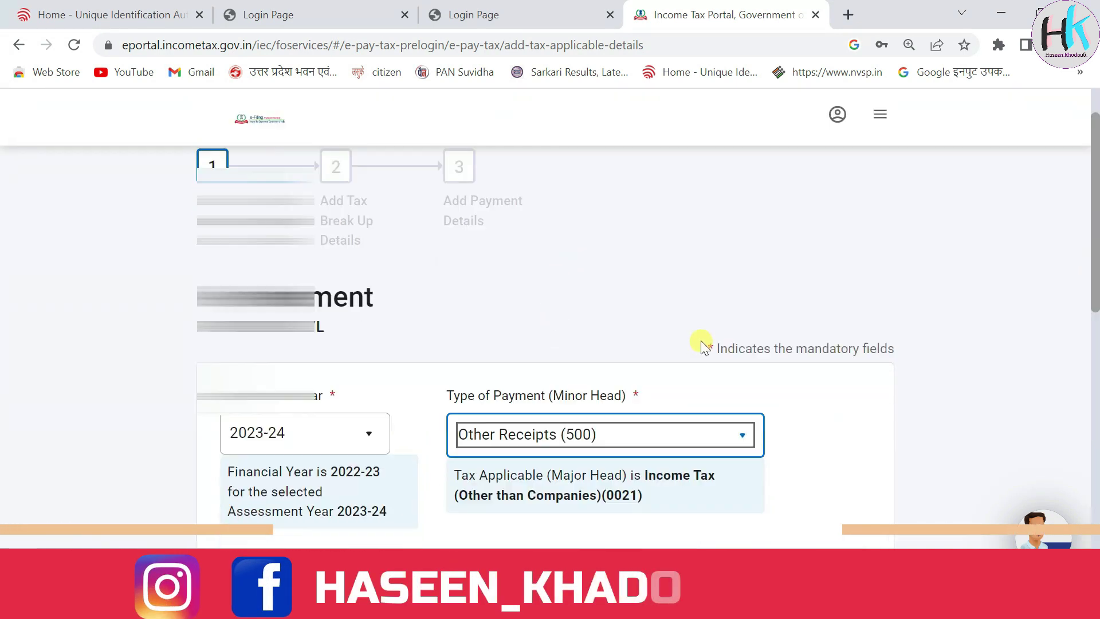
click(817, 473)
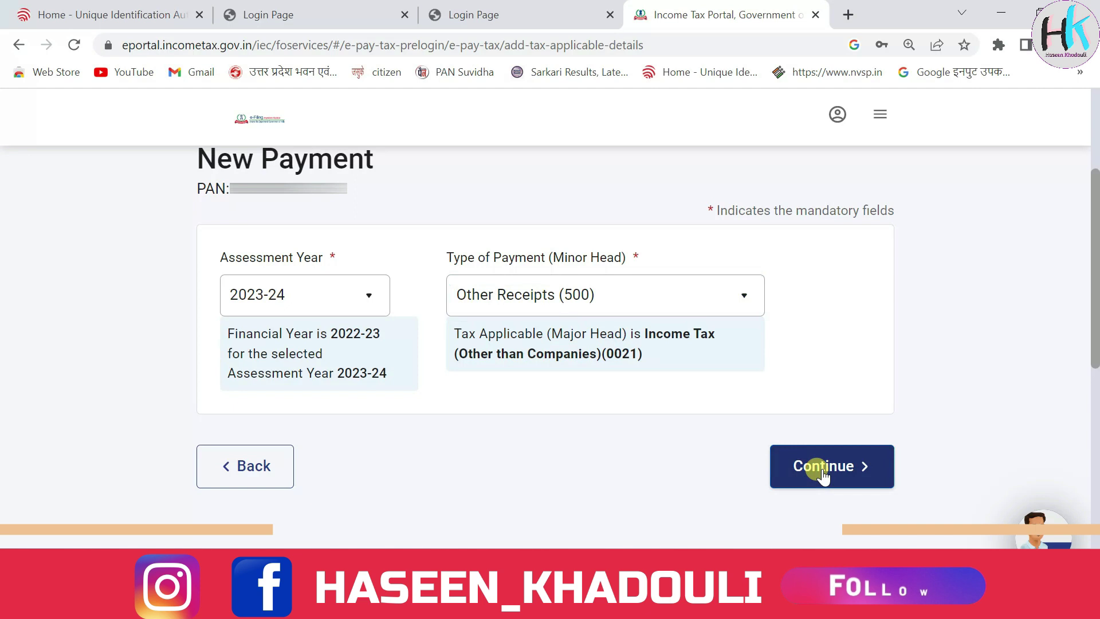
- Review the tax break-up down to the total and continue to the payment details
scroll(634, 456, down, 6)
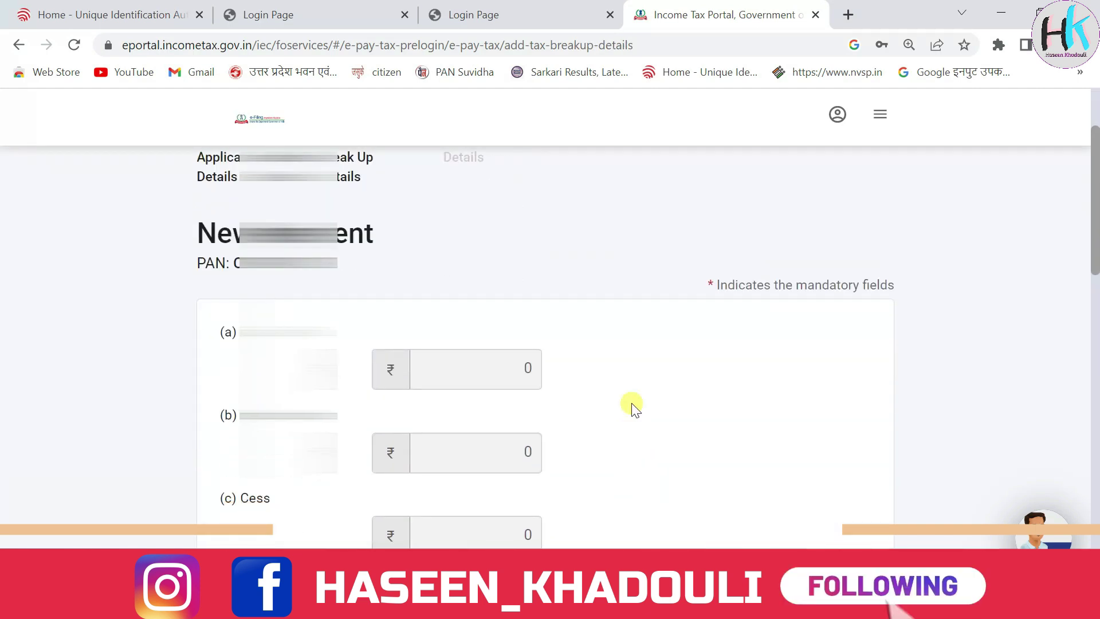
scroll(629, 373, down, 4)
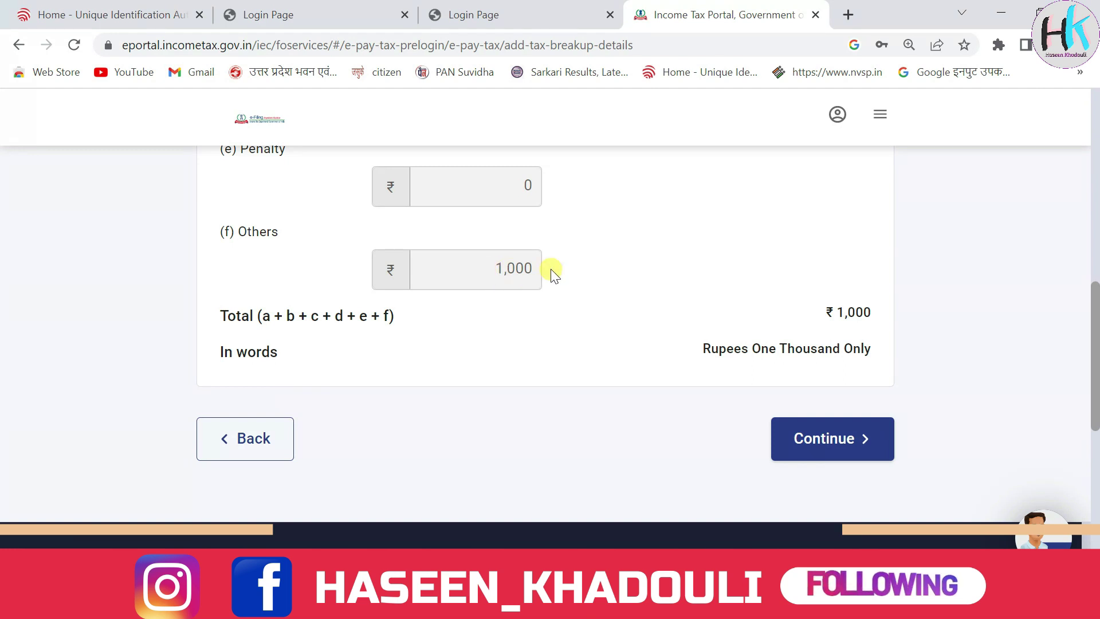
click(816, 442)
- Choose the Debit Card payment mode with Punjab National Bank and continue to the payment preview
scroll(514, 397, down, 6)
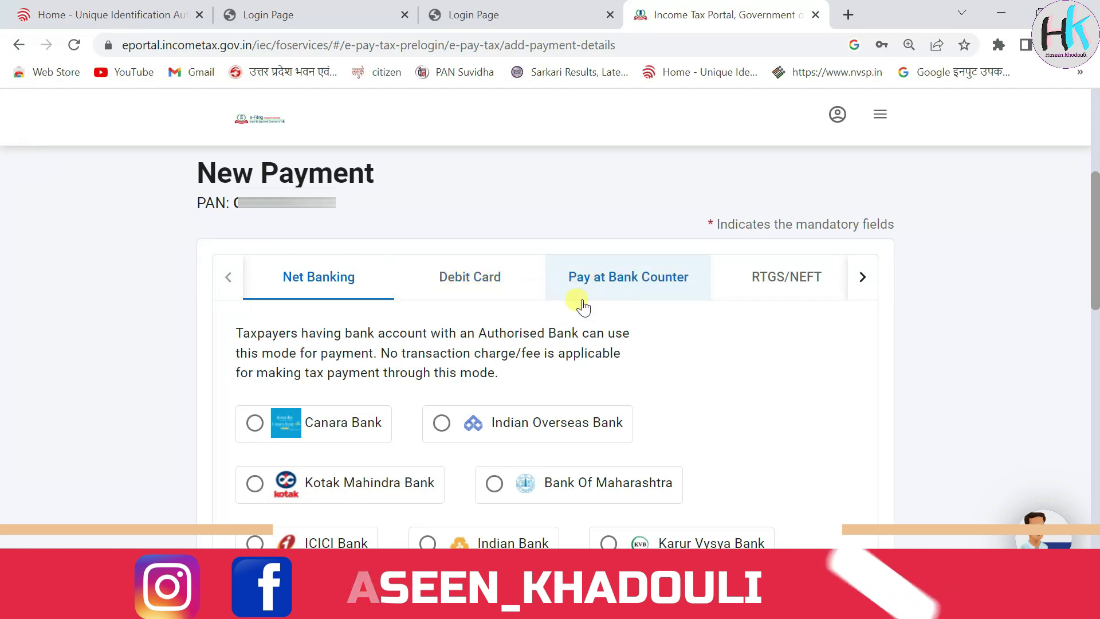
scroll(504, 336, down, 1)
scroll(508, 351, down, 3)
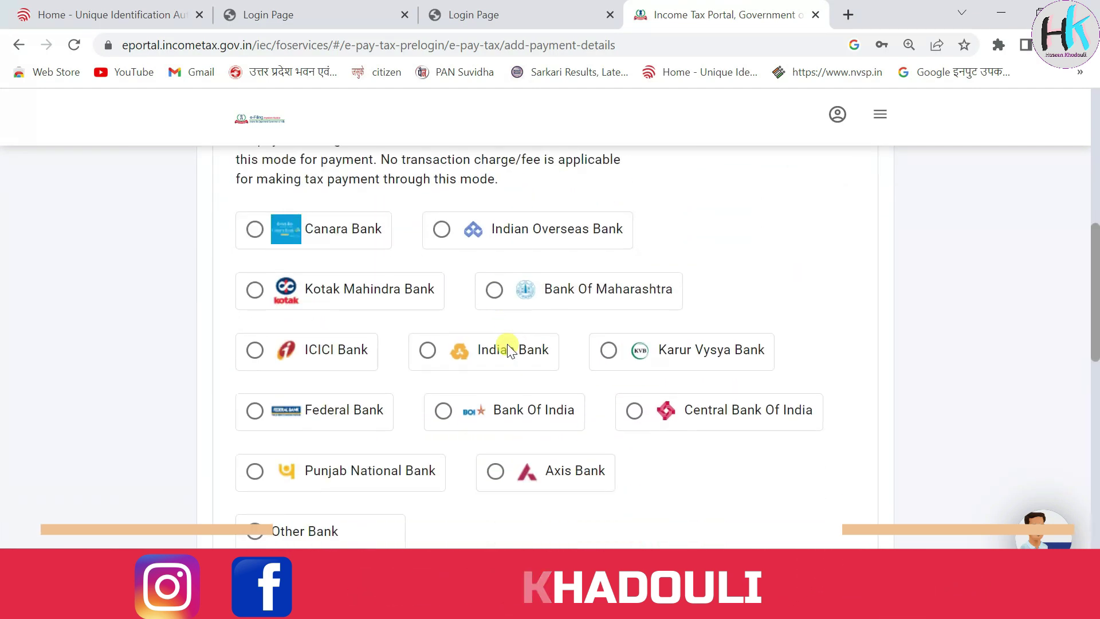
scroll(541, 363, up, 4)
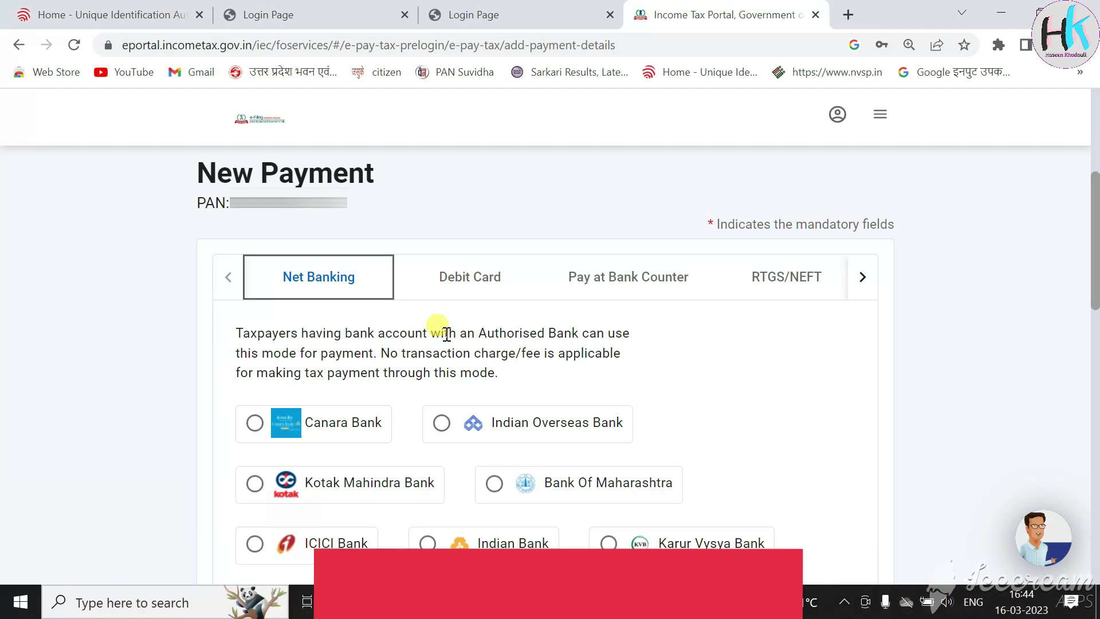
click(465, 291)
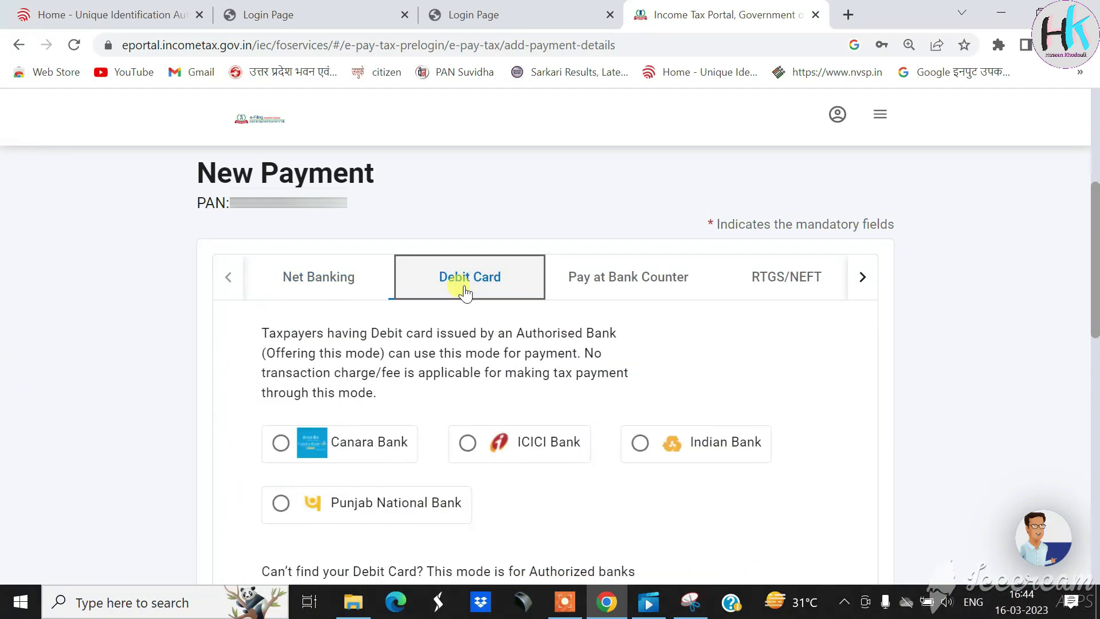
click(383, 510)
scroll(600, 454, down, 3)
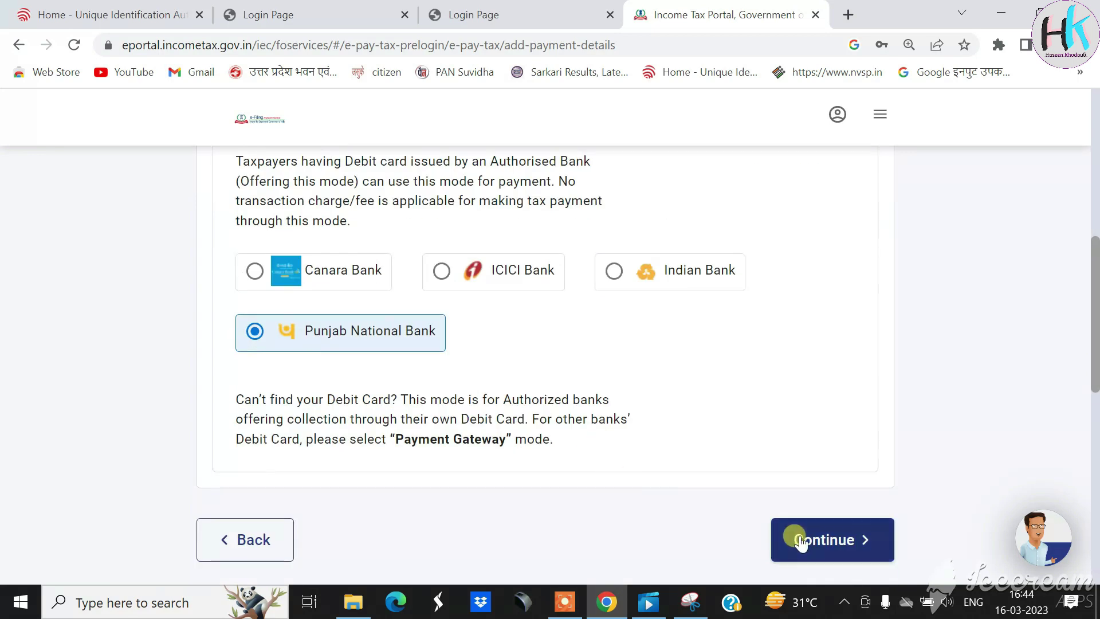
click(827, 542)
scroll(659, 361, down, 2)
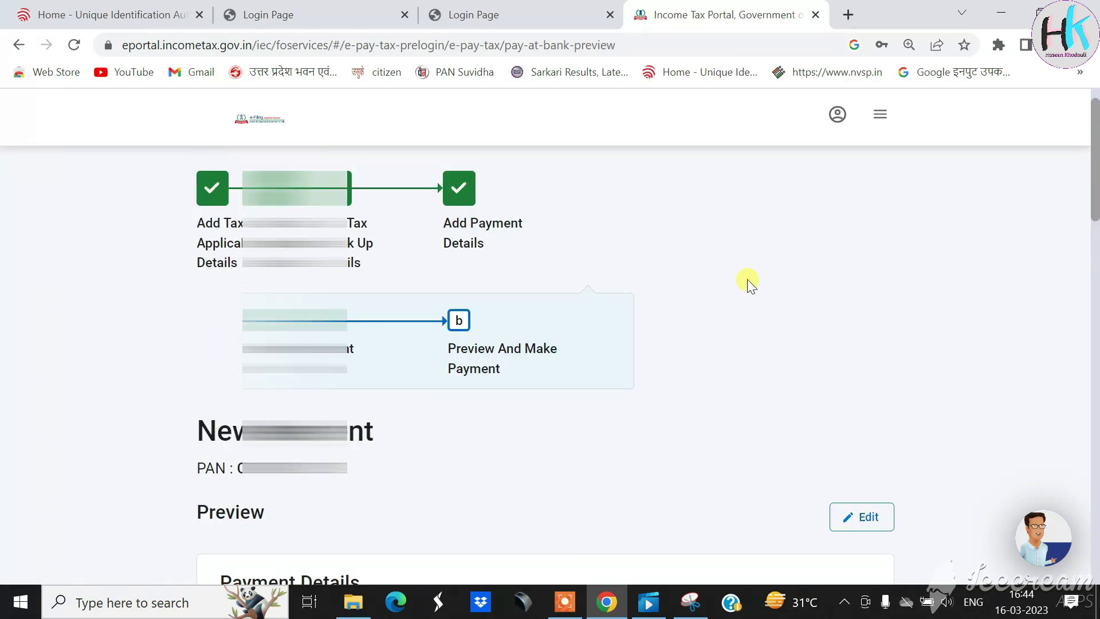
- Review the payment preview down to the tax break-up total and choose to pay immediately
scroll(523, 203, down, 7)
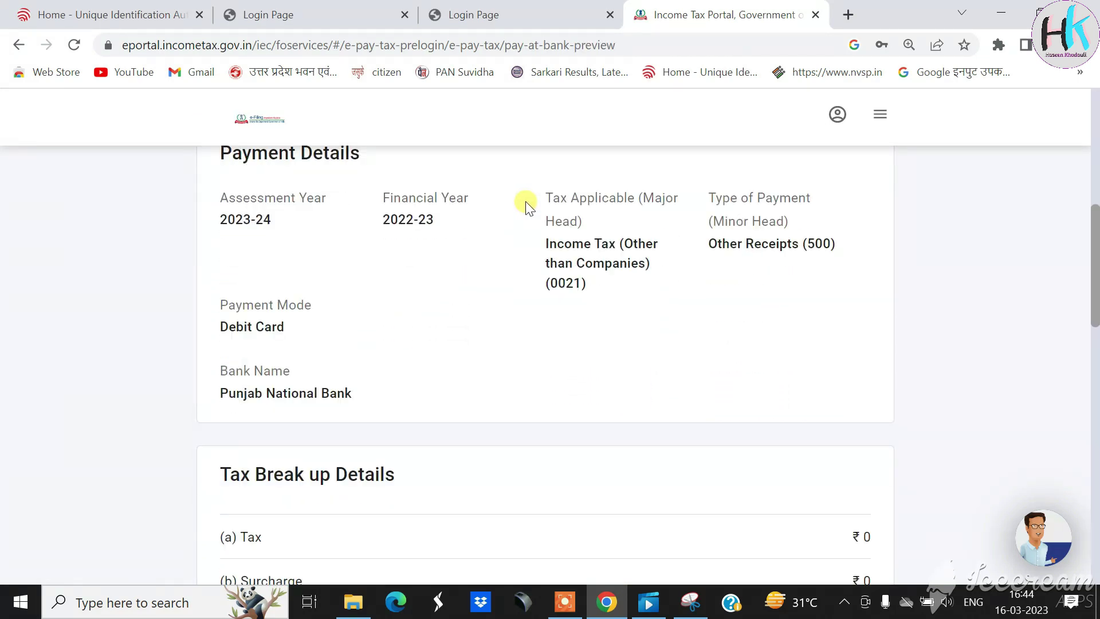
scroll(863, 236, up, 2)
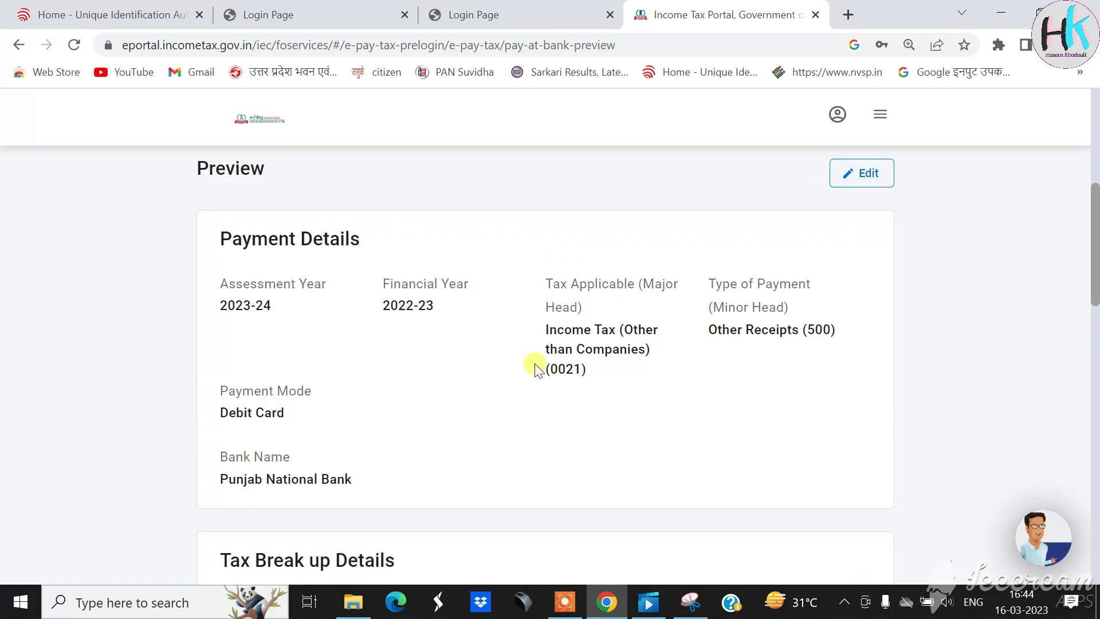
scroll(536, 370, down, 10)
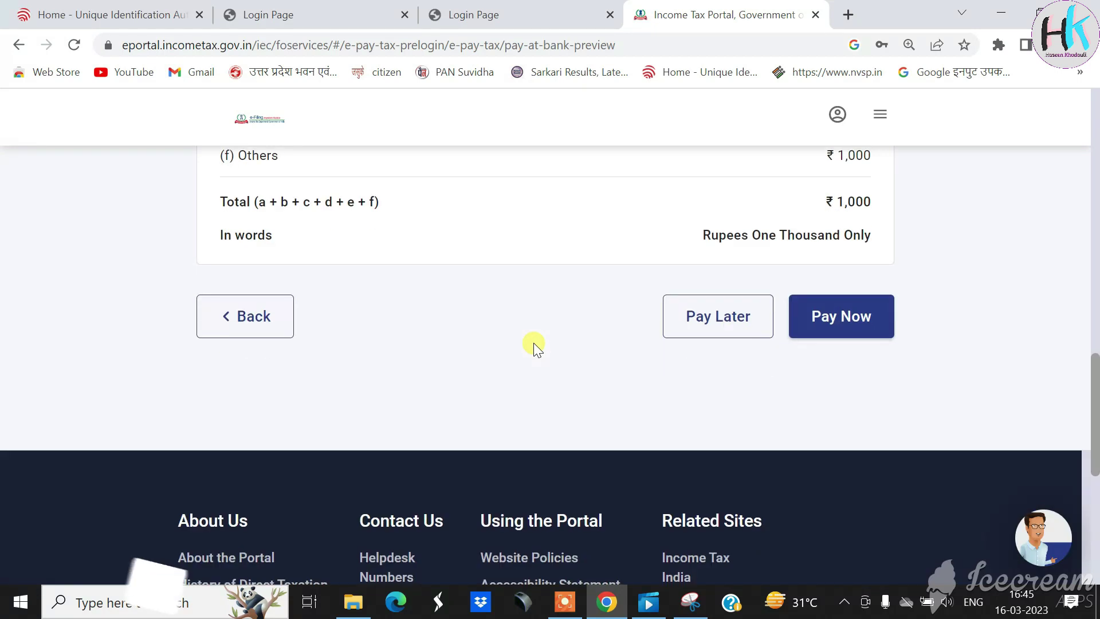
click(845, 318)
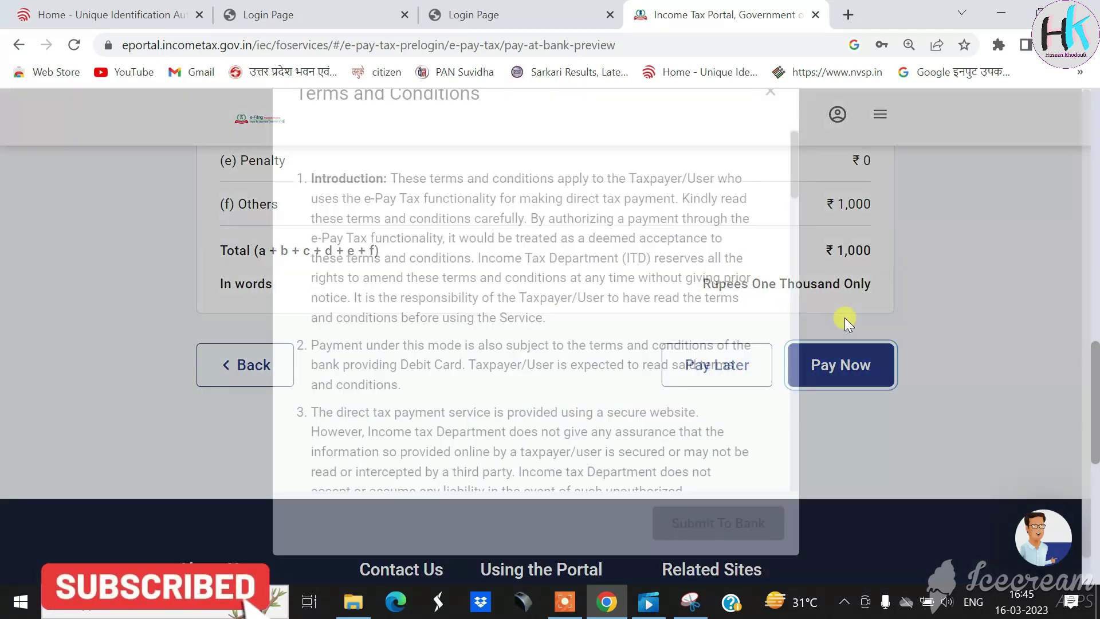
- Agree to the e-Pay Tax terms and conditions and submit the payment to the bank
scroll(535, 466, down, 10)
scroll(402, 422, down, 10)
click(318, 459)
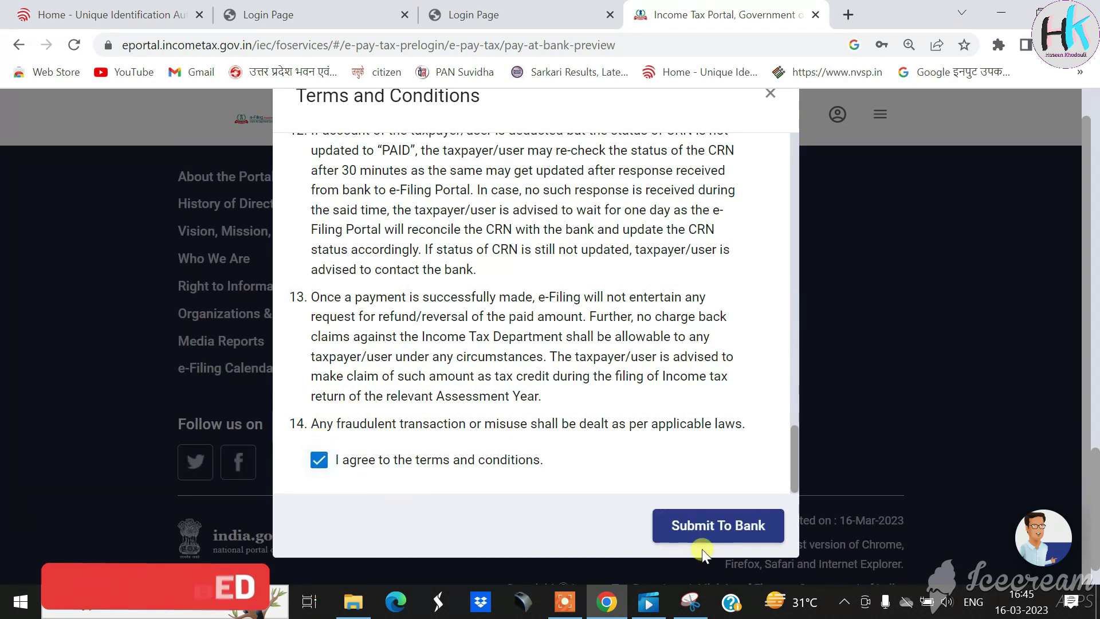
click(715, 521)
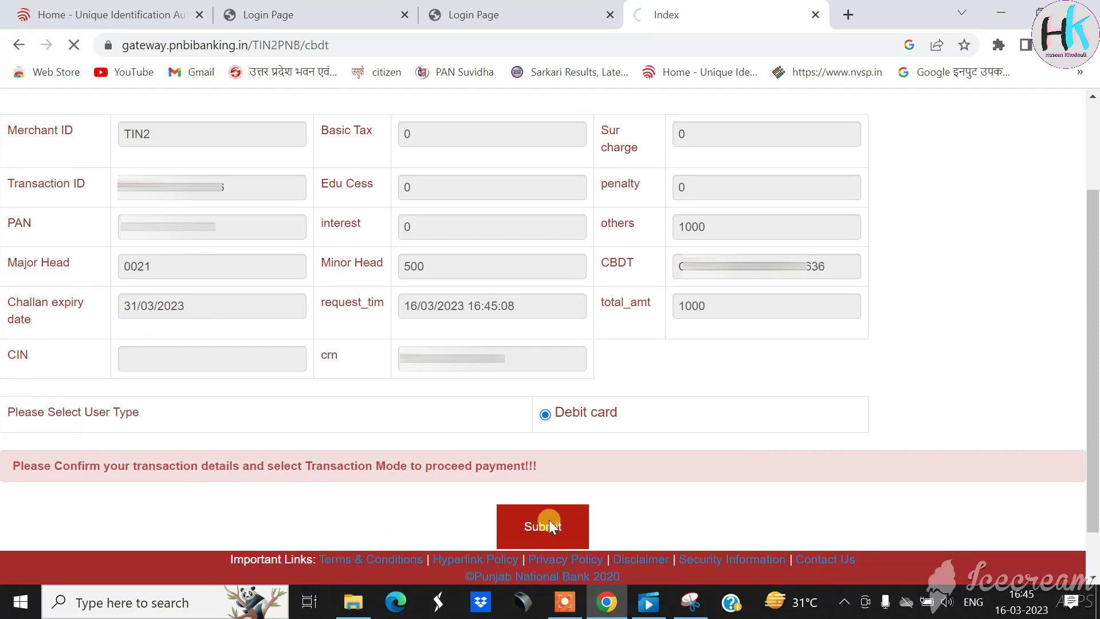
- Select Punjab National Bank for the debit card payment and submit the bank's OTP to authorise it
click(499, 259)
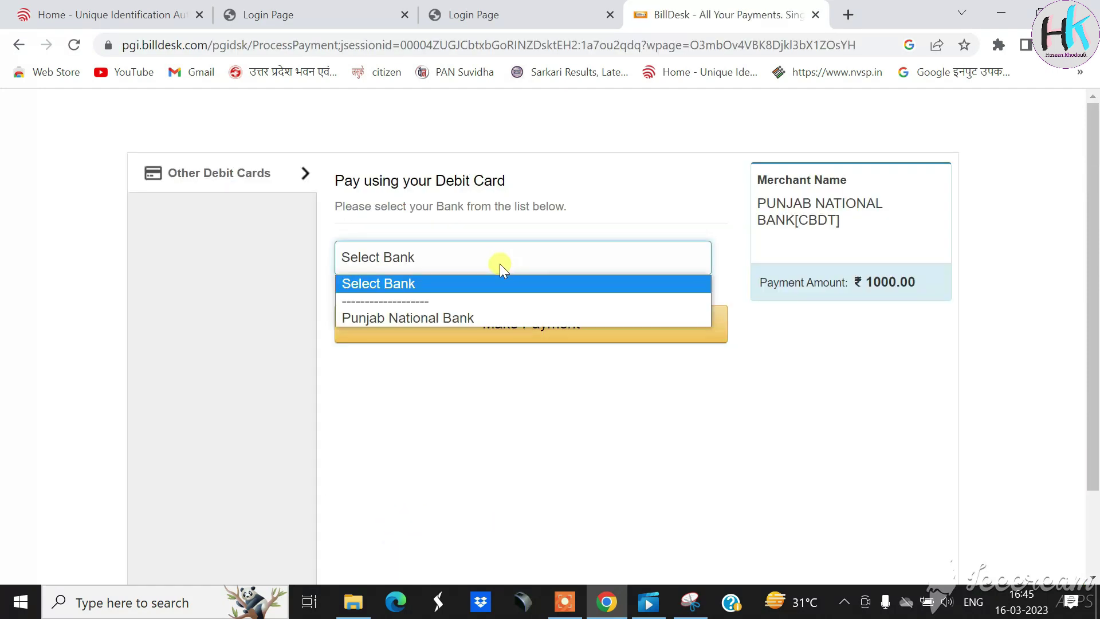
click(450, 318)
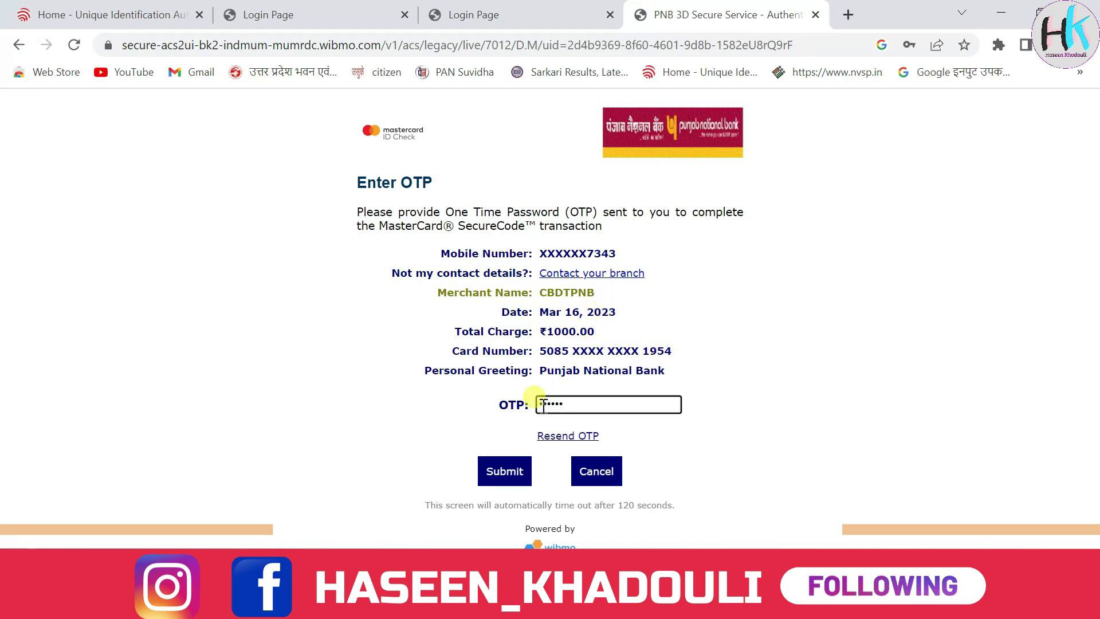
click(510, 484)
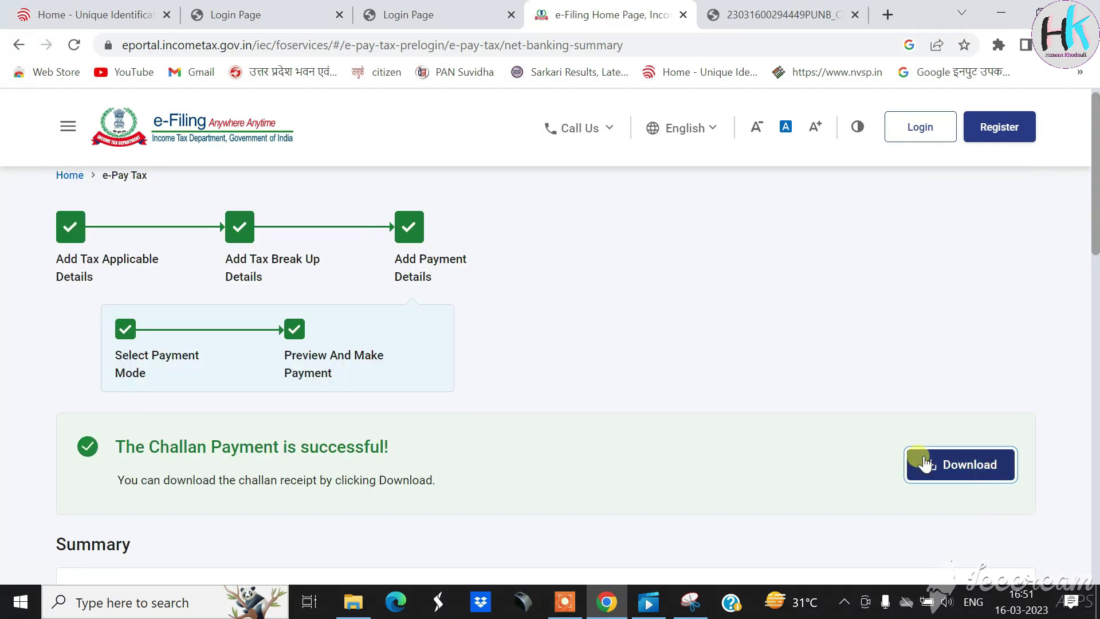
- Download the challan receipt for the payment and open the downloaded receipt
click(922, 467)
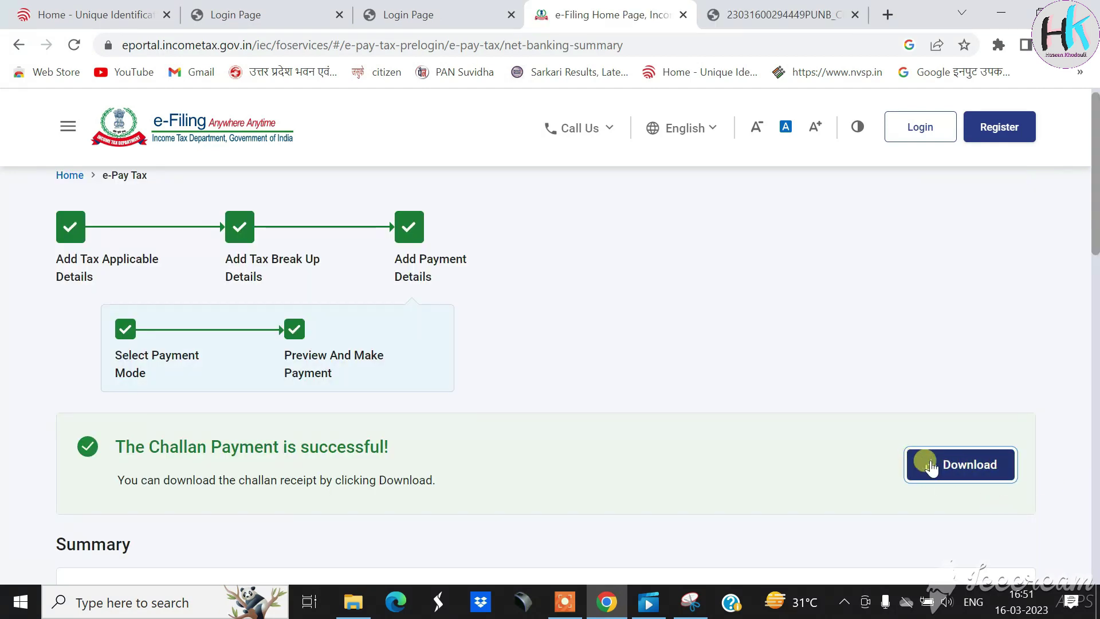
click(756, 8)
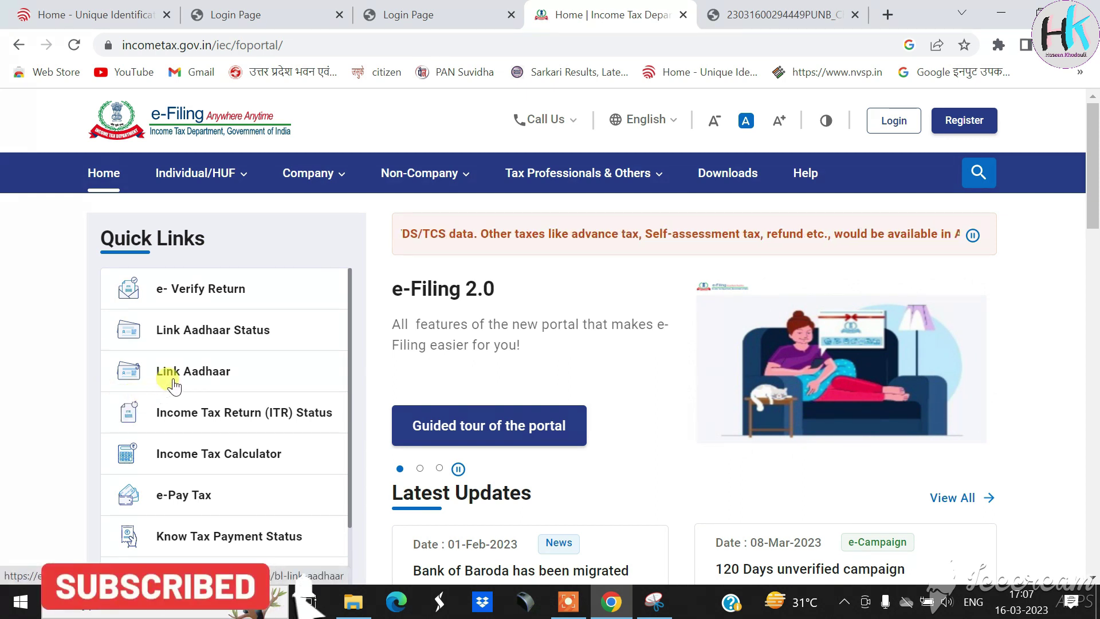
- Open the Link Aadhaar service, validate the PAN and Aadhaar number, and continue to the linking request
click(172, 379)
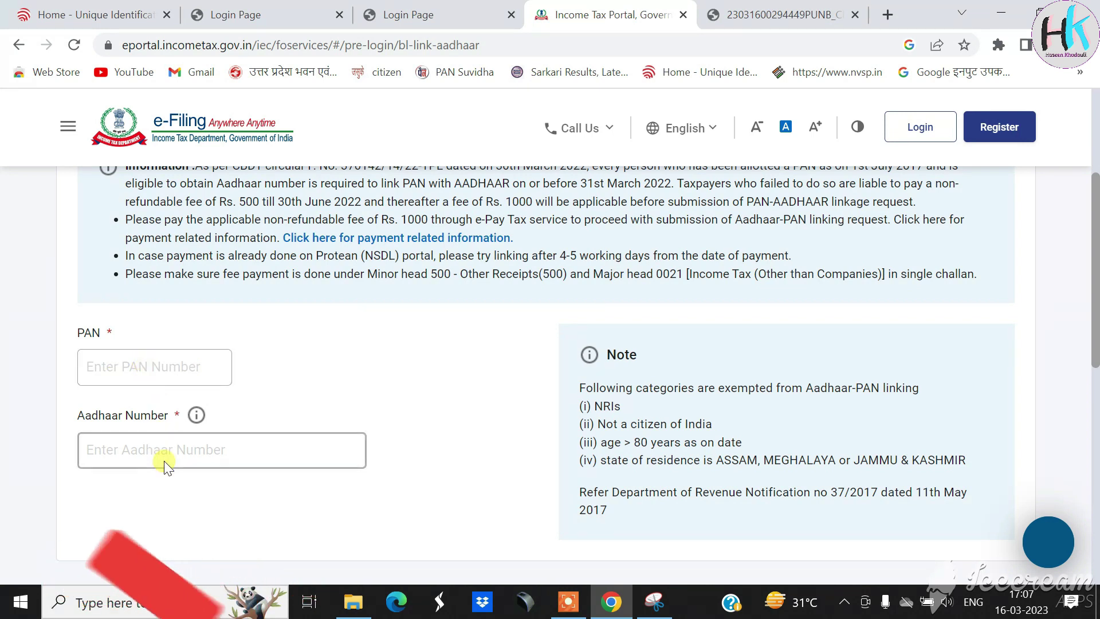
scroll(364, 443, down, 3)
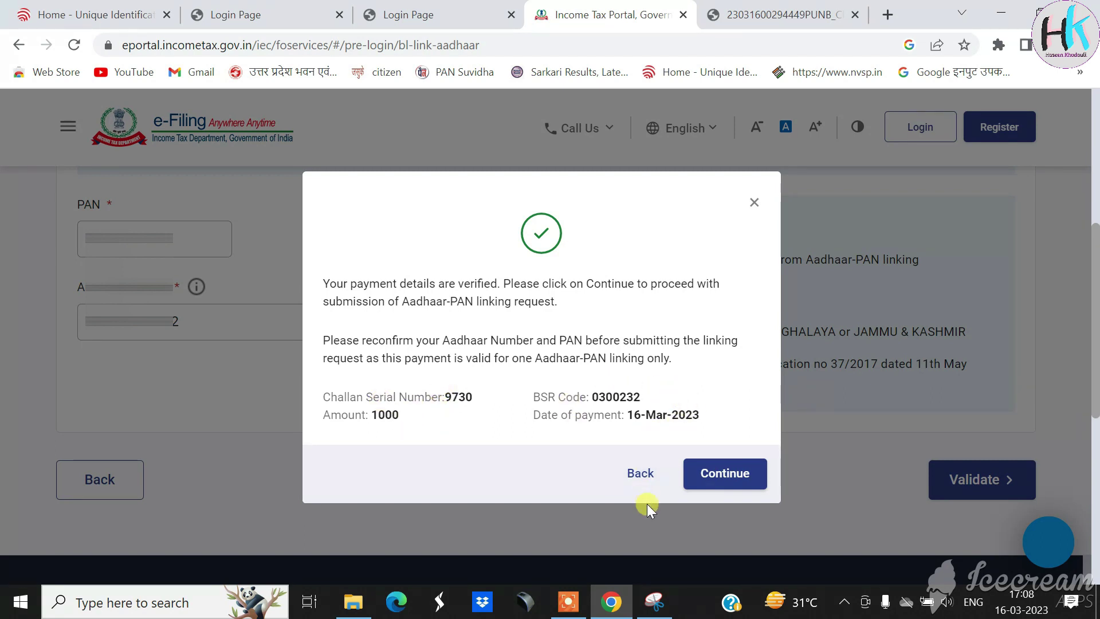
click(725, 486)
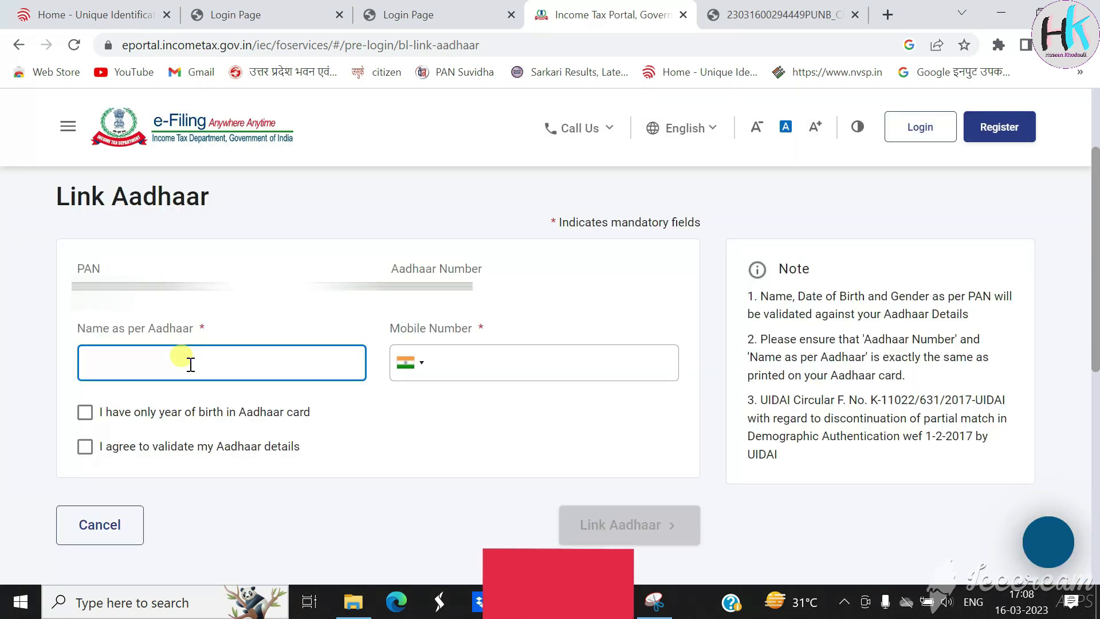
- Fill in the name as per Aadhaar and agree to validate the Aadhaar details
click(190, 364)
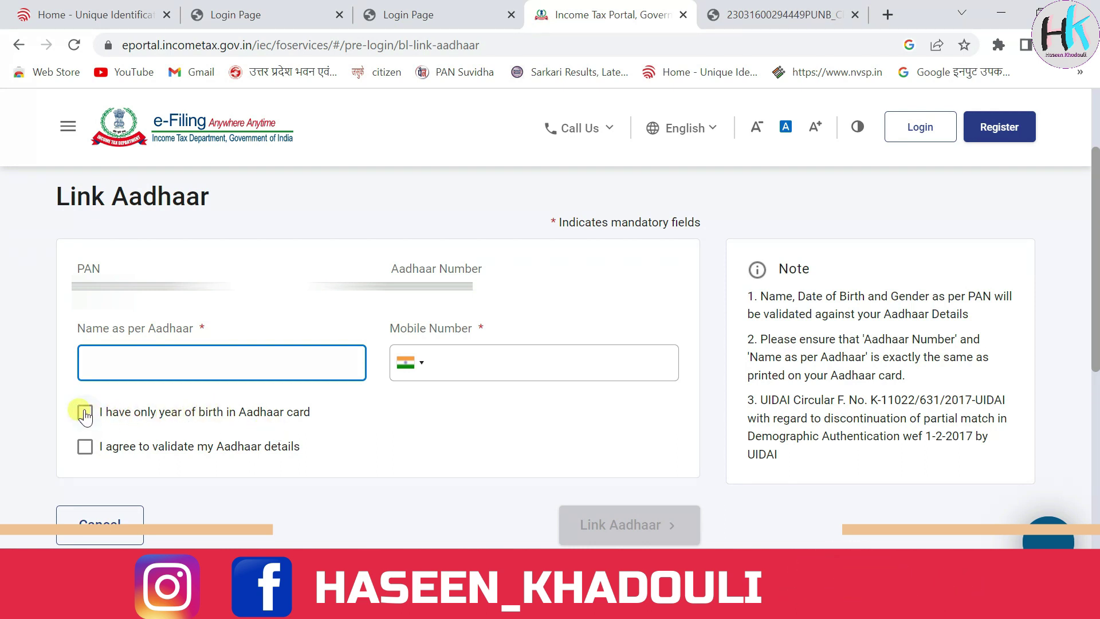
click(85, 450)
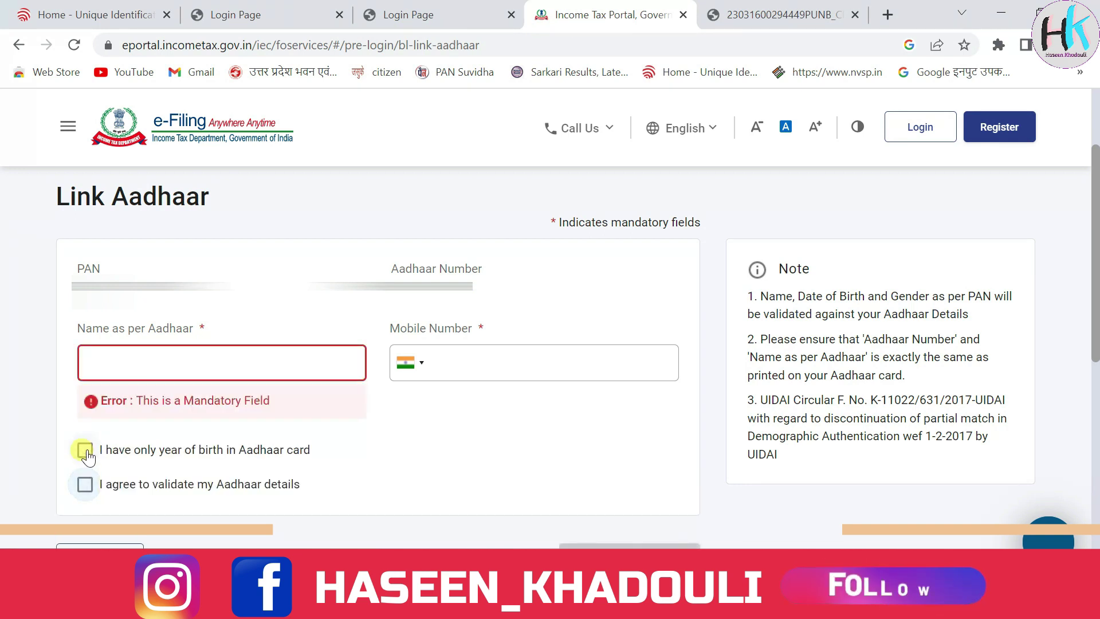
click(85, 485)
click(145, 362)
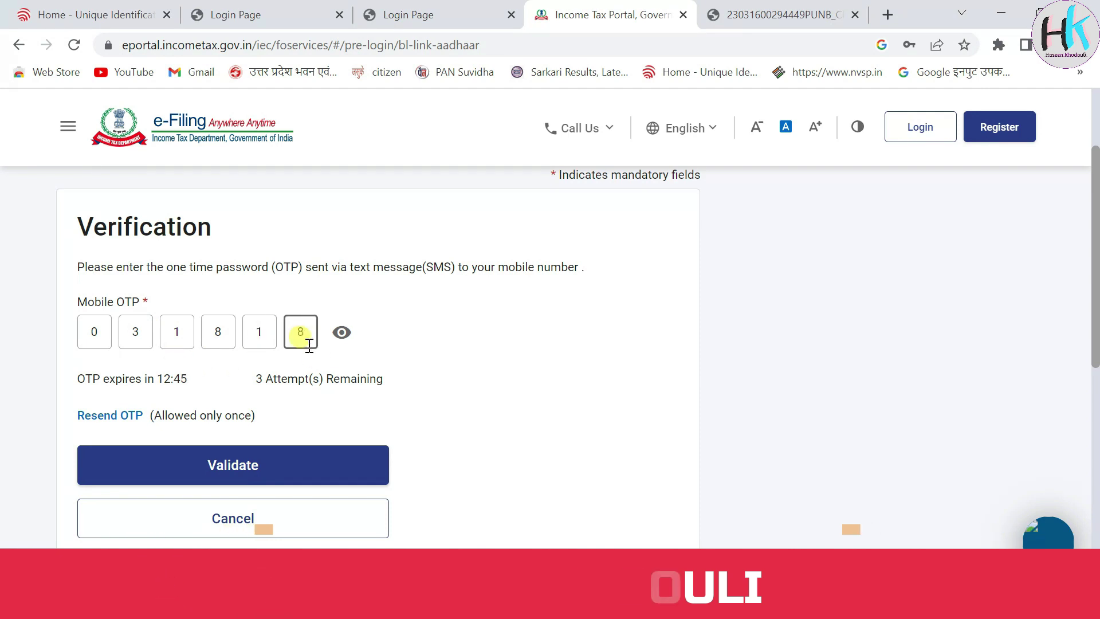
- Validate the mobile OTP to submit the Aadhaar-PAN linking request and return to the home page
click(263, 471)
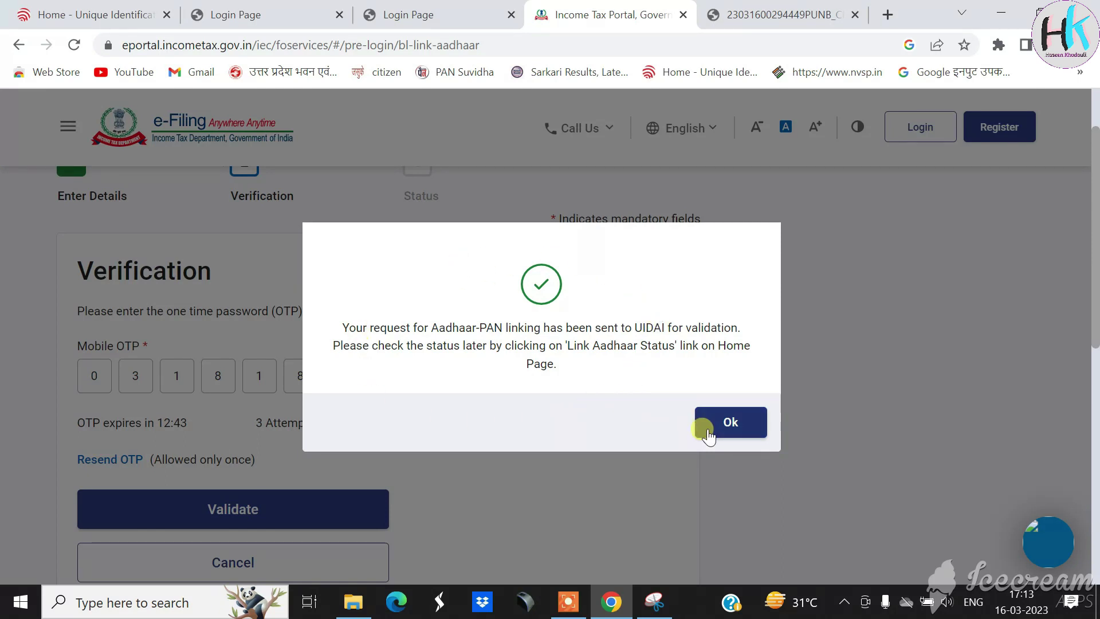
click(736, 425)
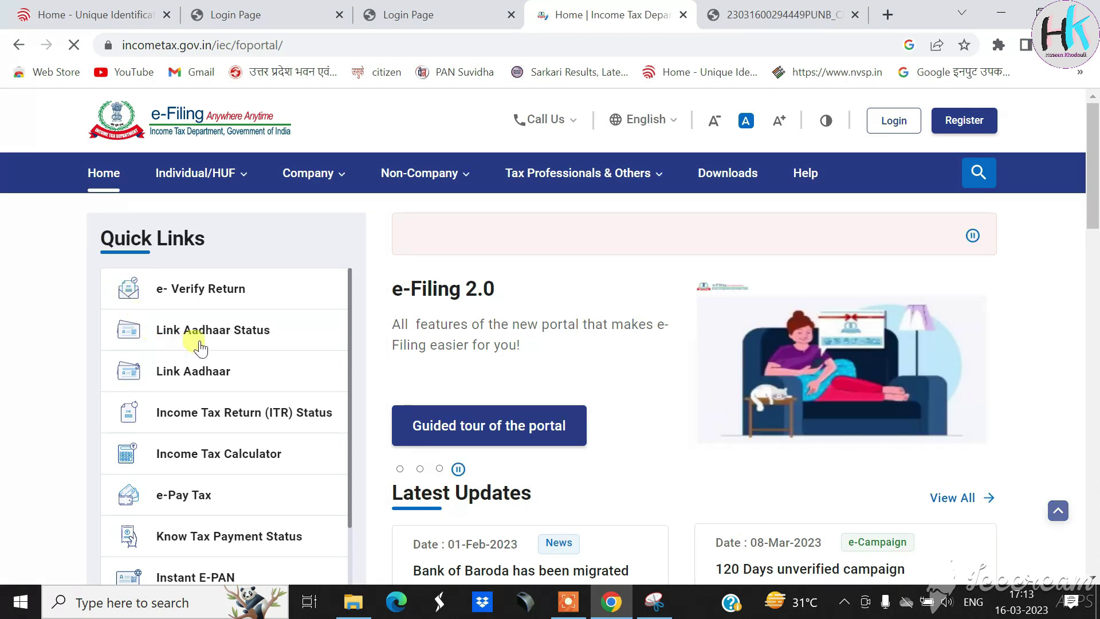
- Open the Link Aadhaar Status service to check the submitted linking request
click(238, 333)
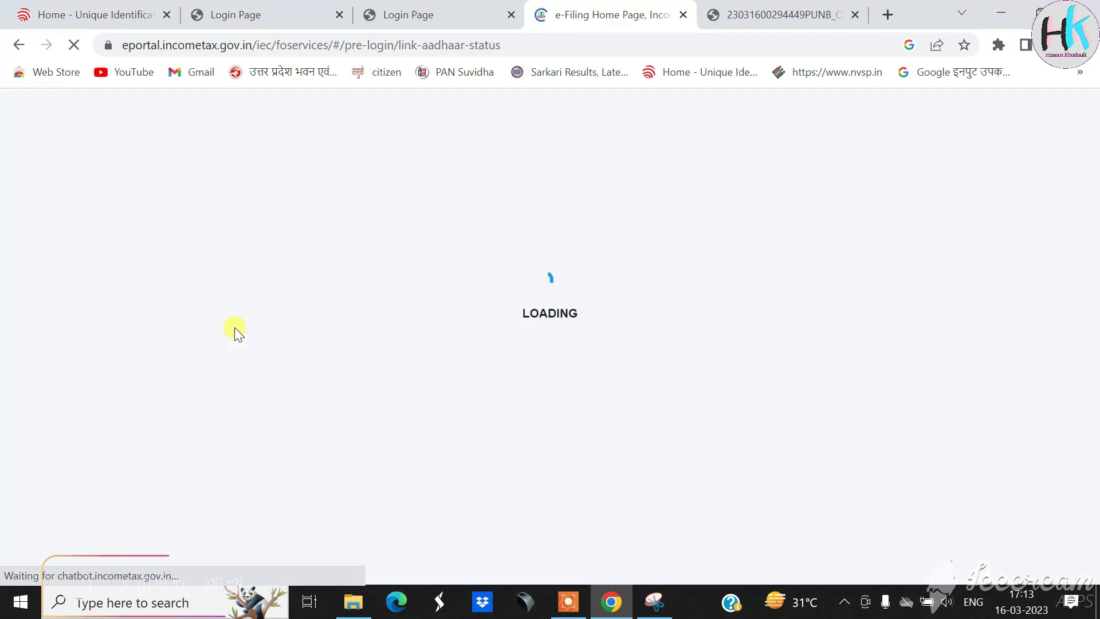